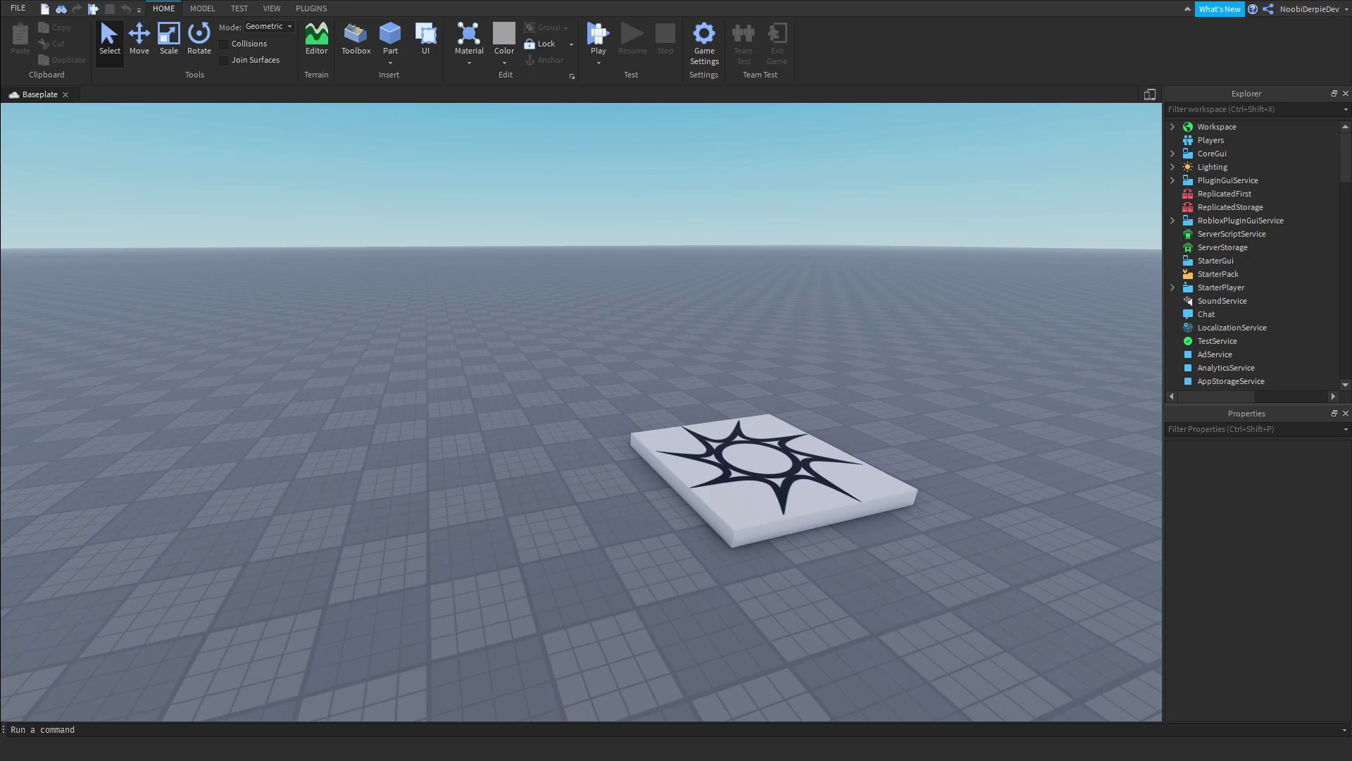
Fly the Studio camera away from the decal part toward the baseplate corner
key(w)
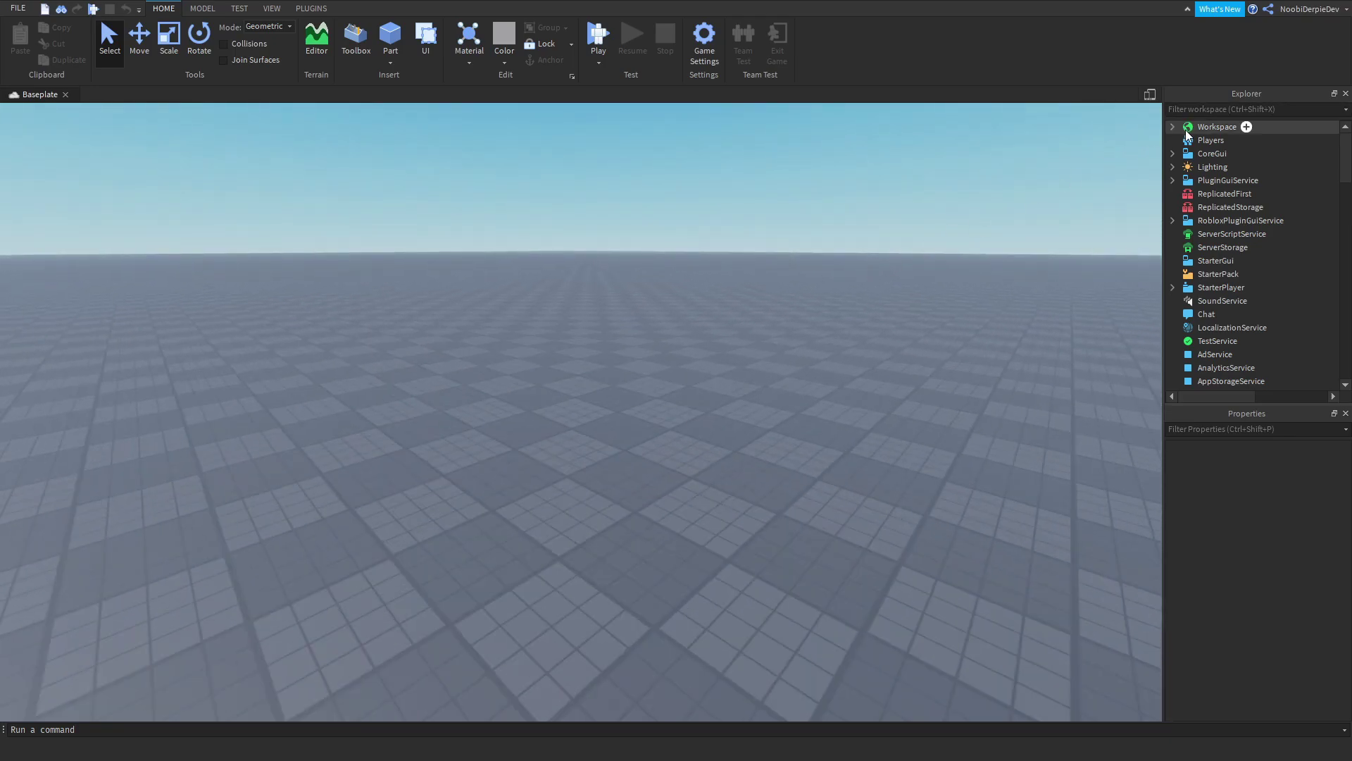
scroll(1188, 260, down, 10)
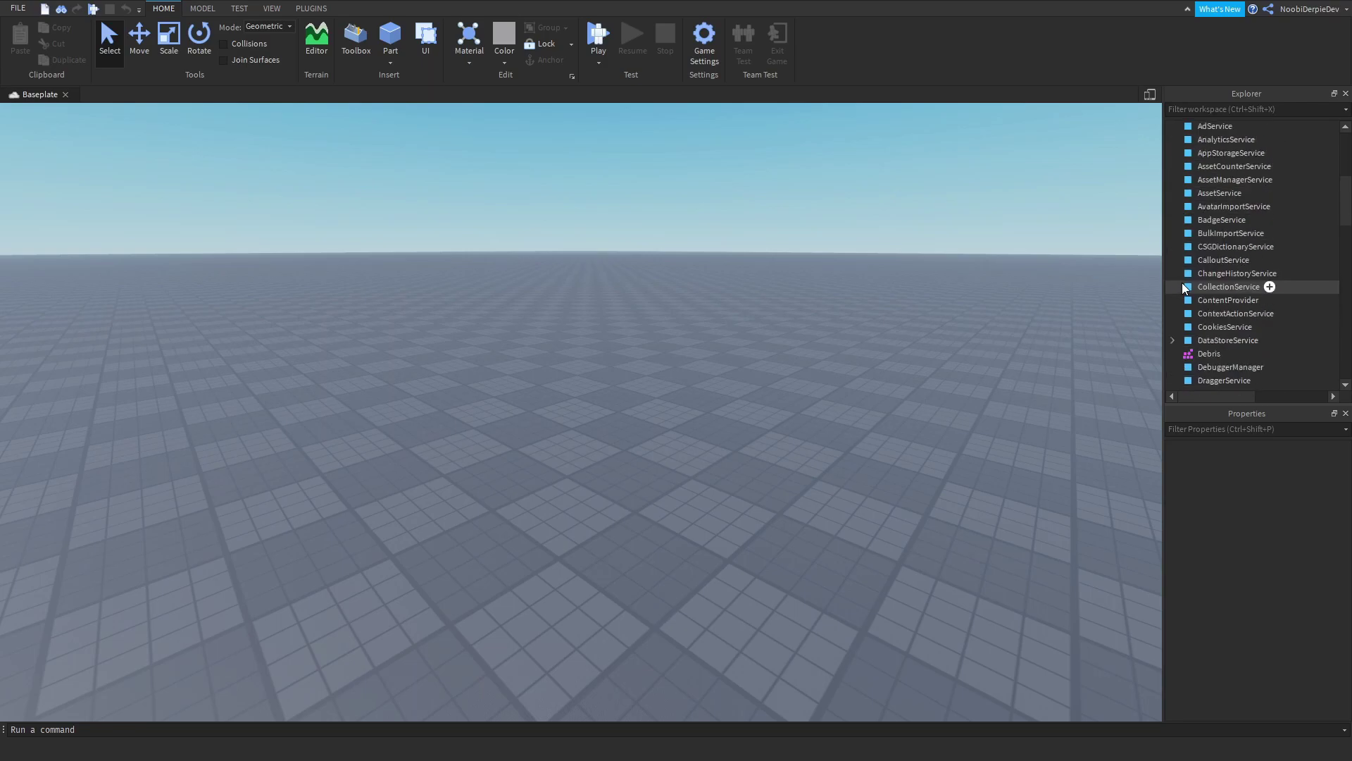
scroll(1186, 280, down, 5)
scroll(1186, 279, up, 5)
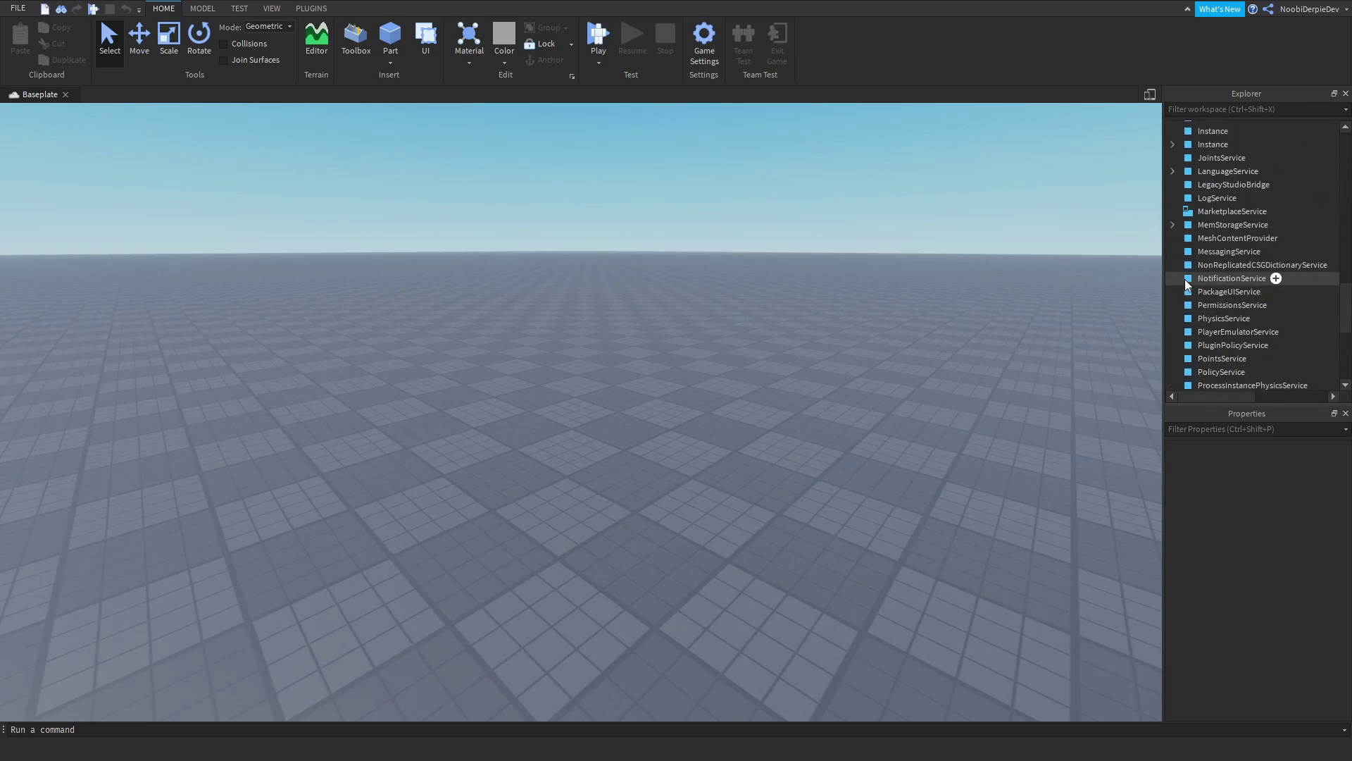
scroll(1203, 279, up, 12)
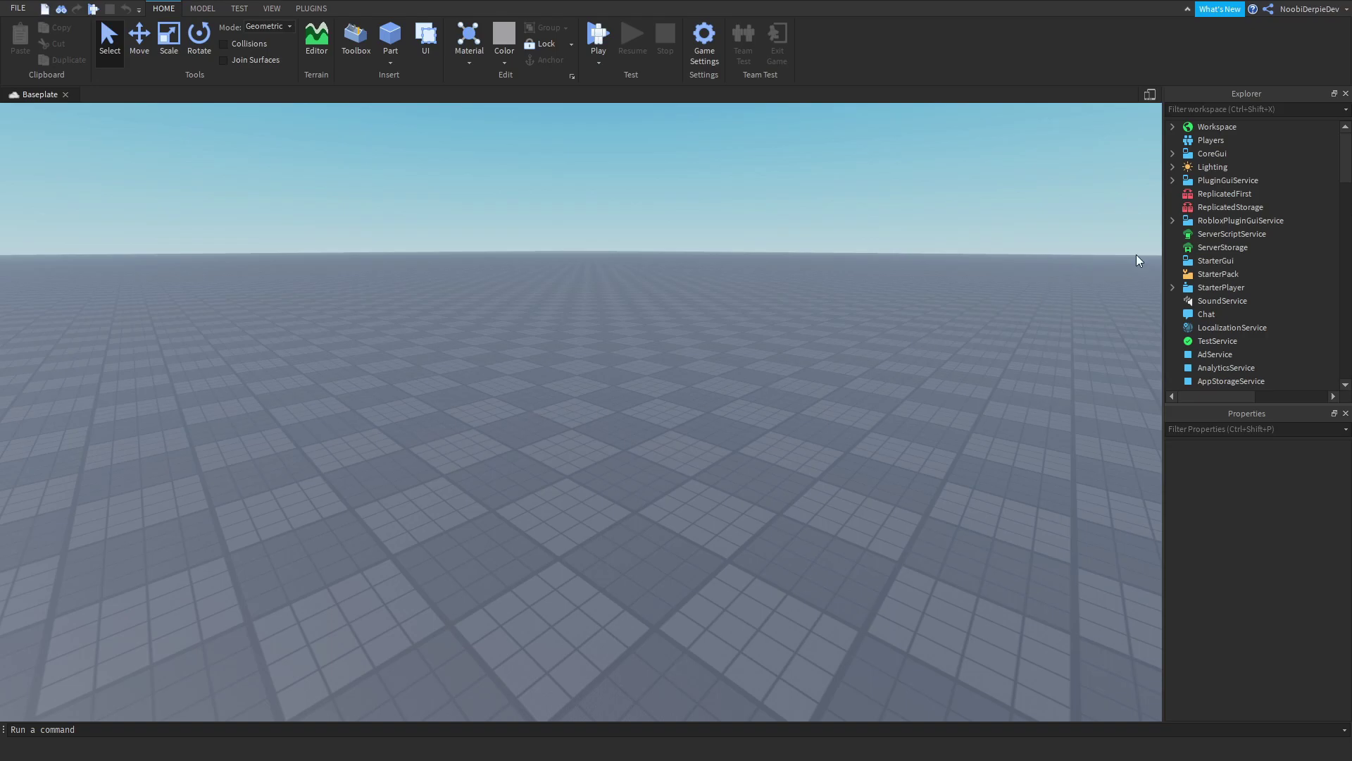
right_drag(1130, 214, 544, 293)
key(w)
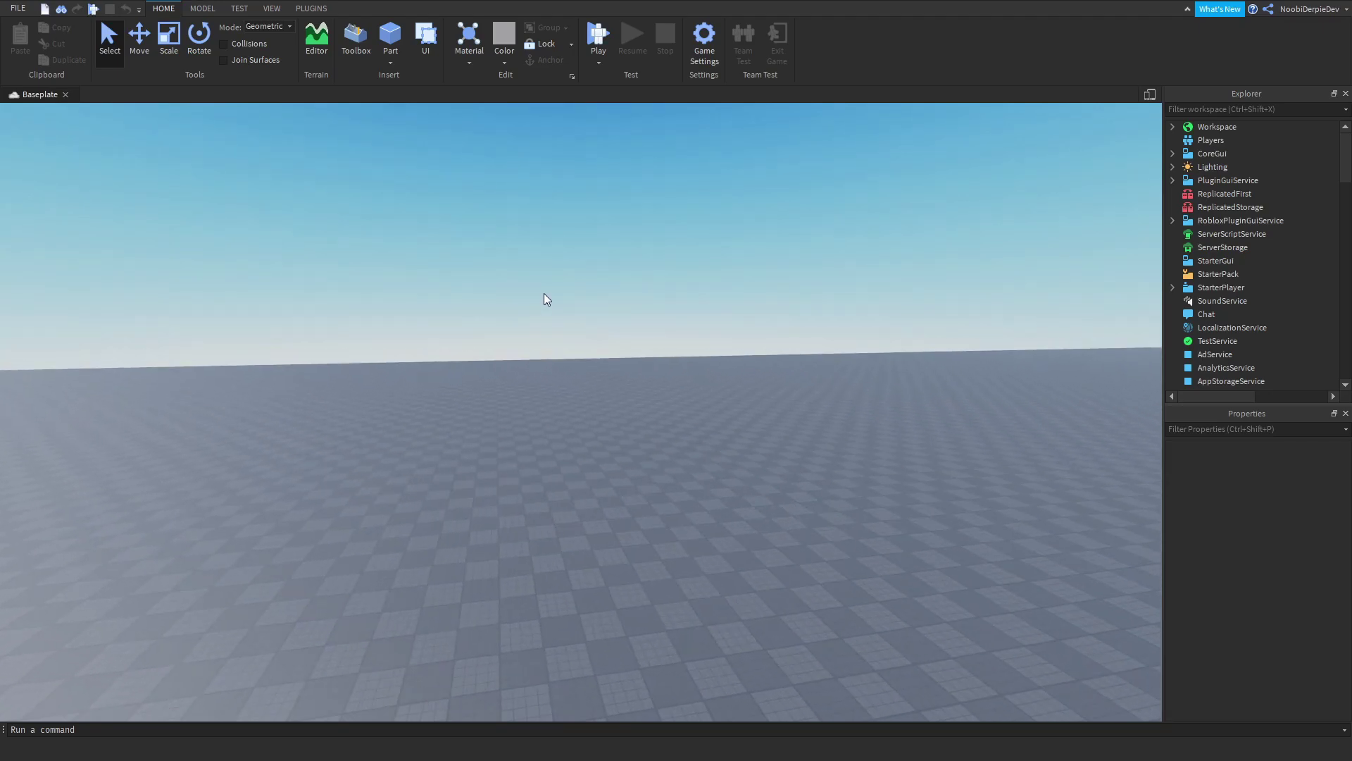
key(w)
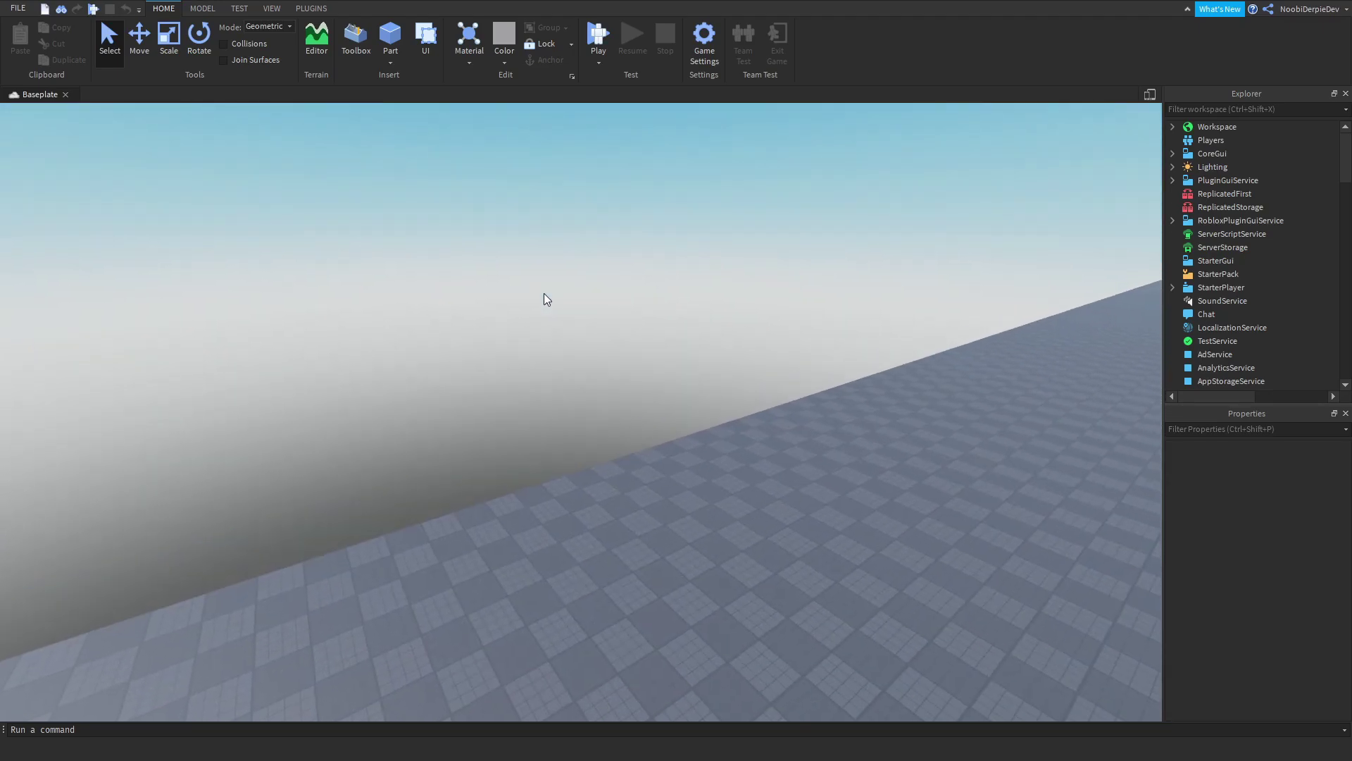
key(a)
key(a)
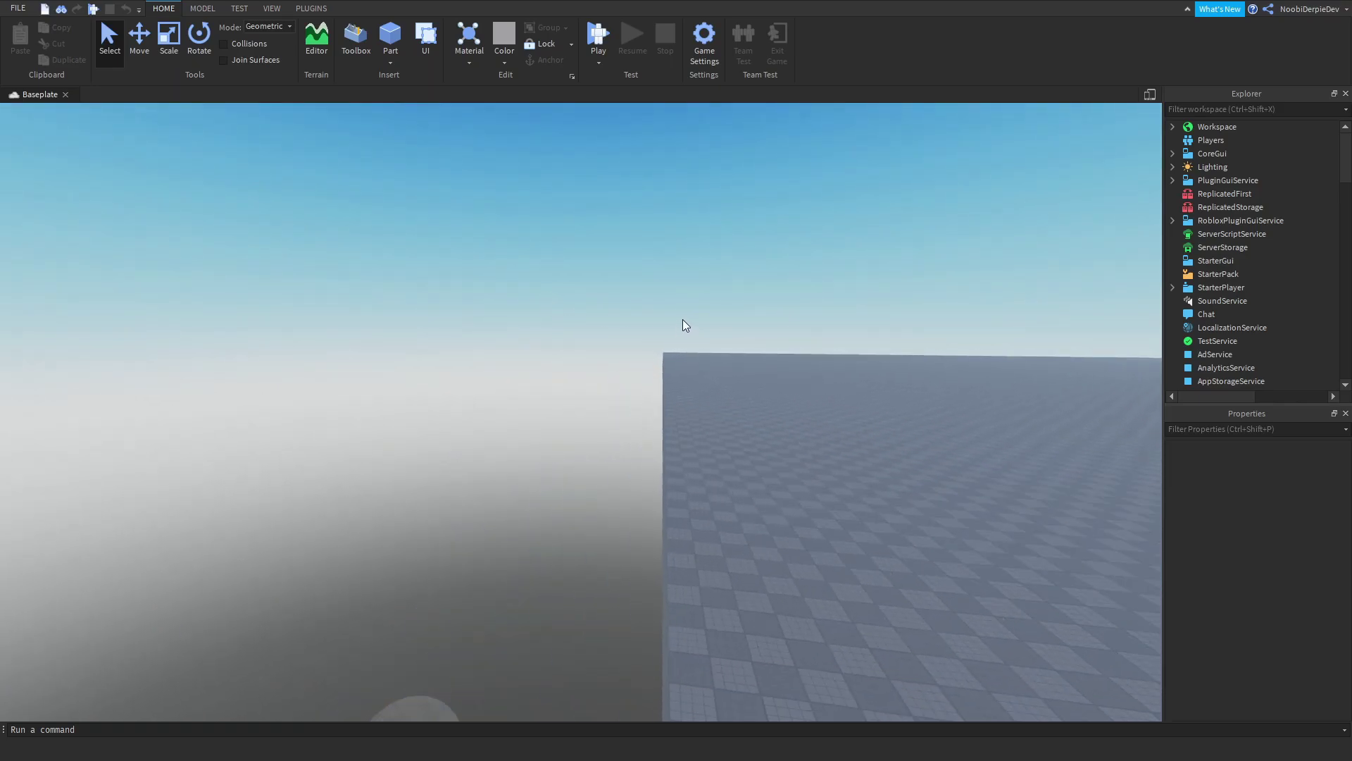
key(w)
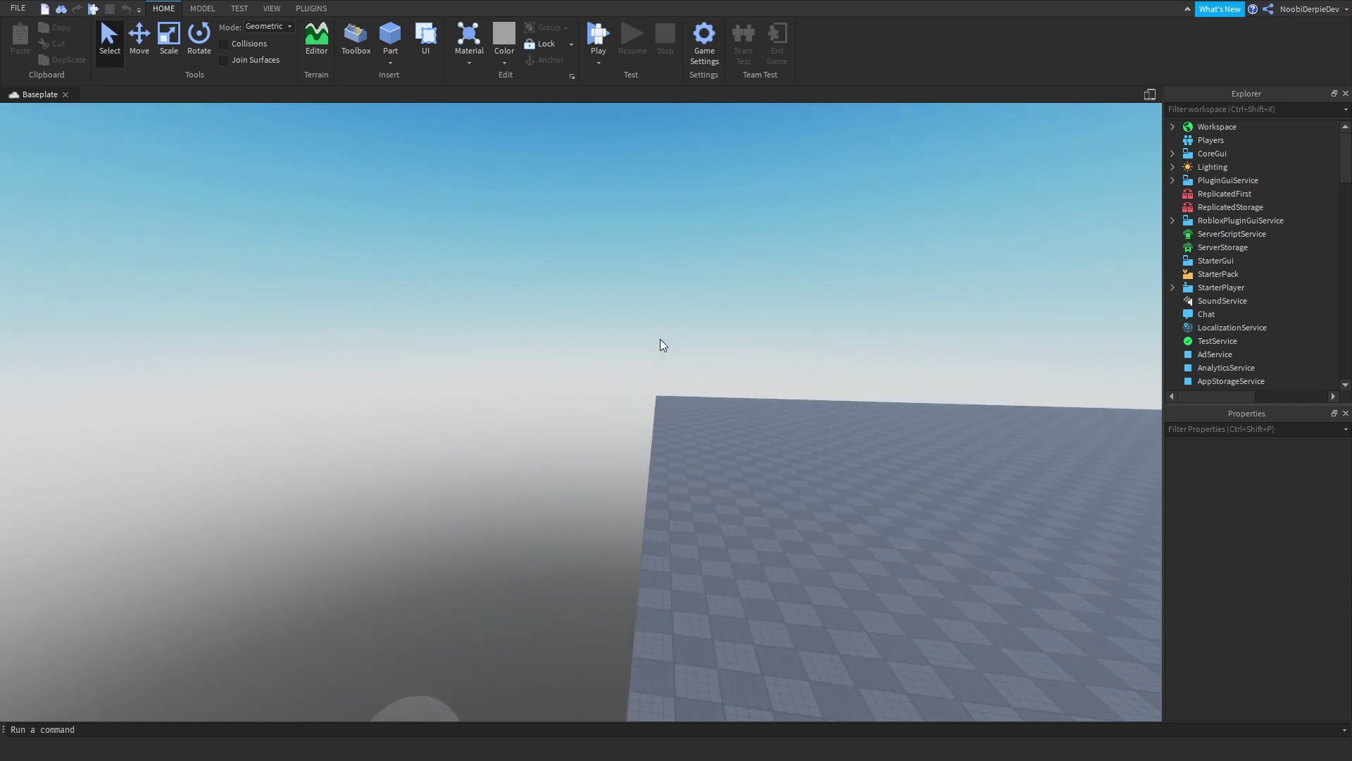
key(s)
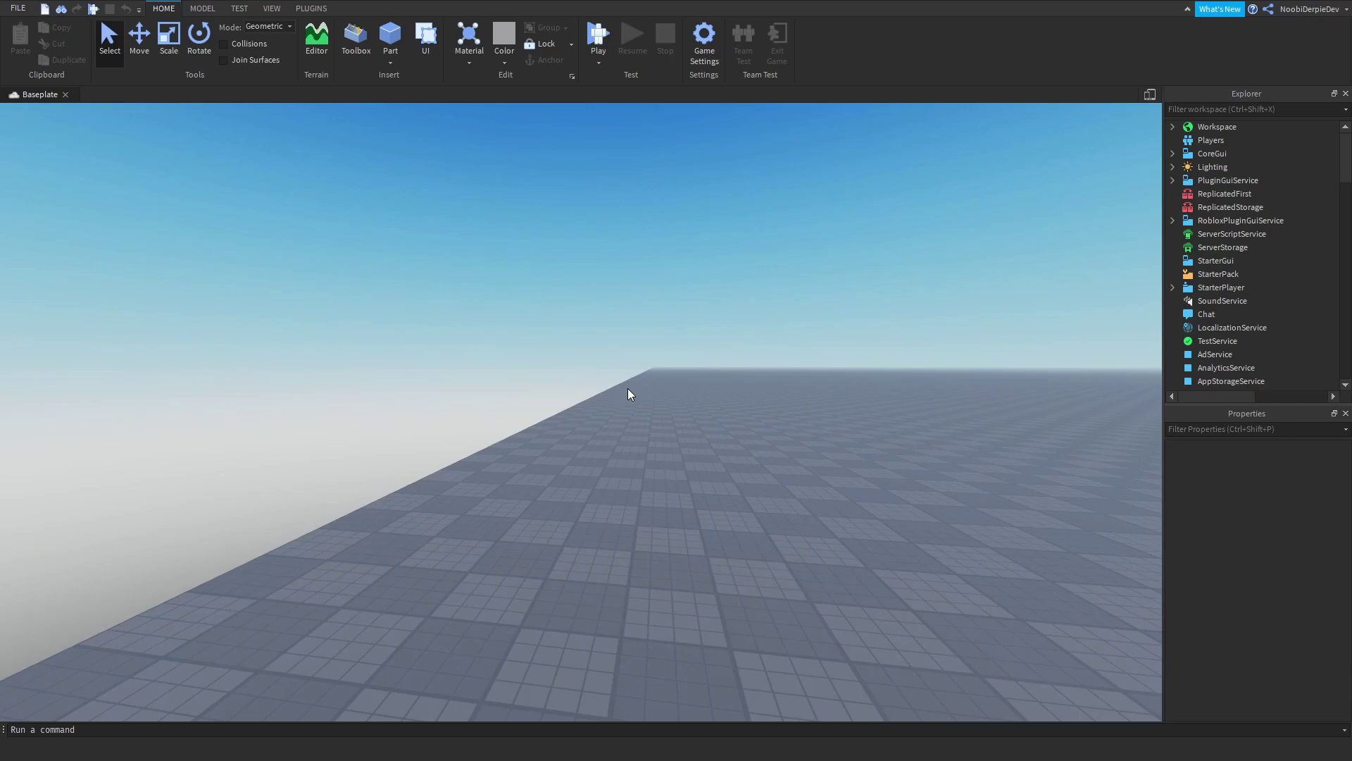
key(a)
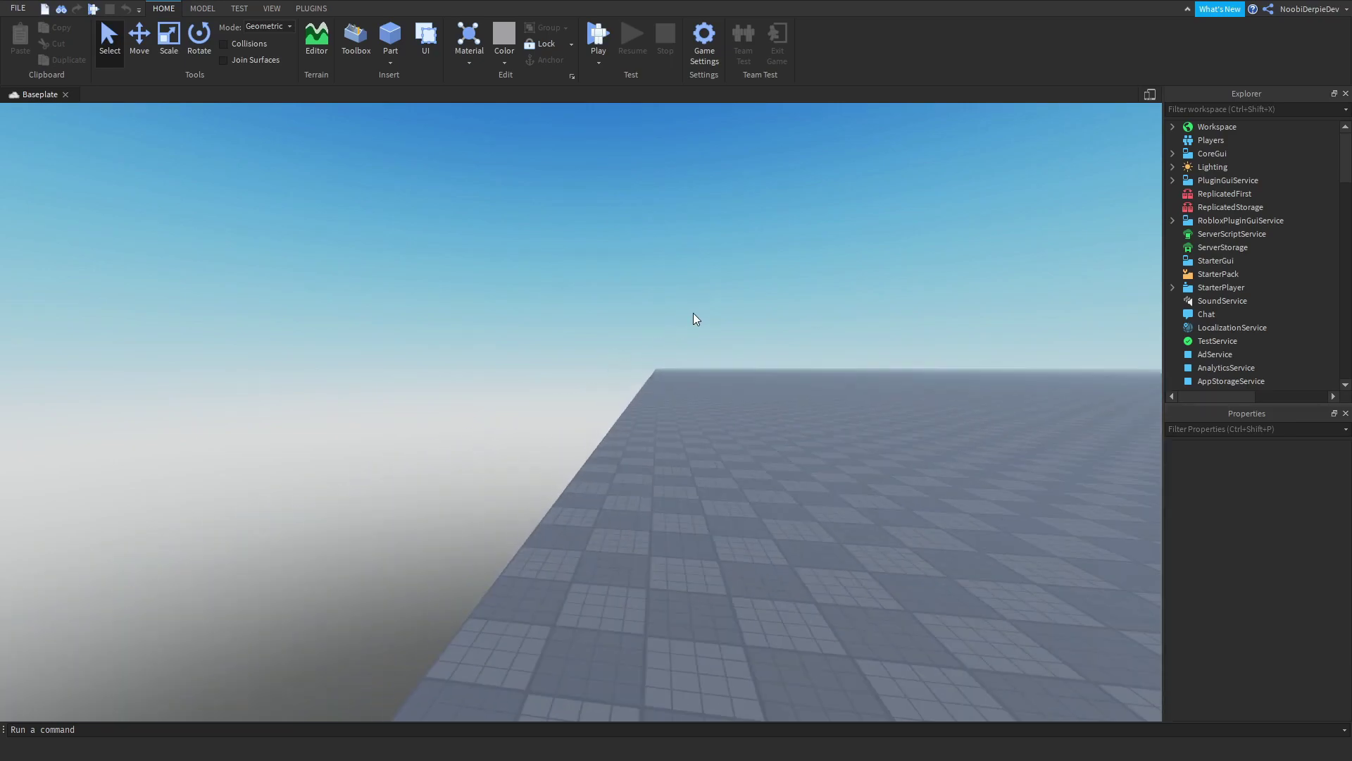
key(e)
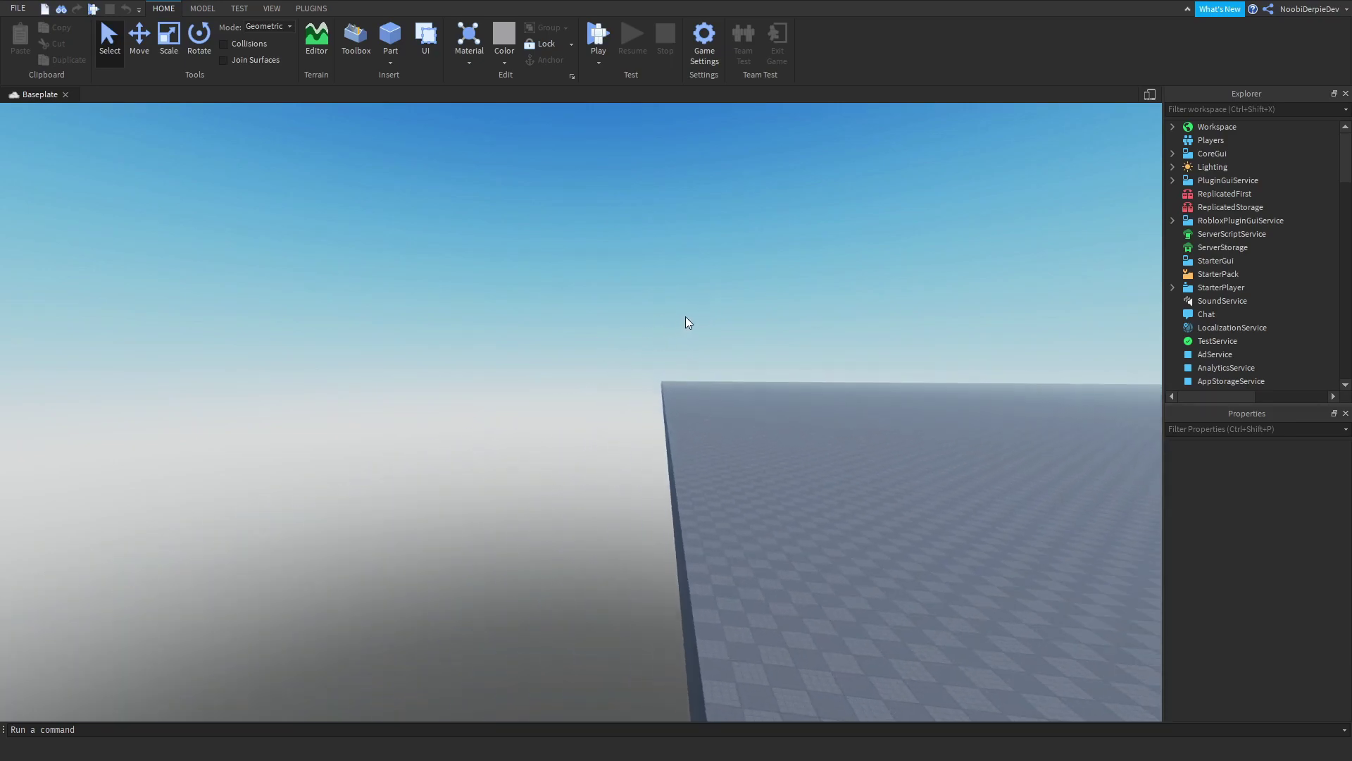
key(e)
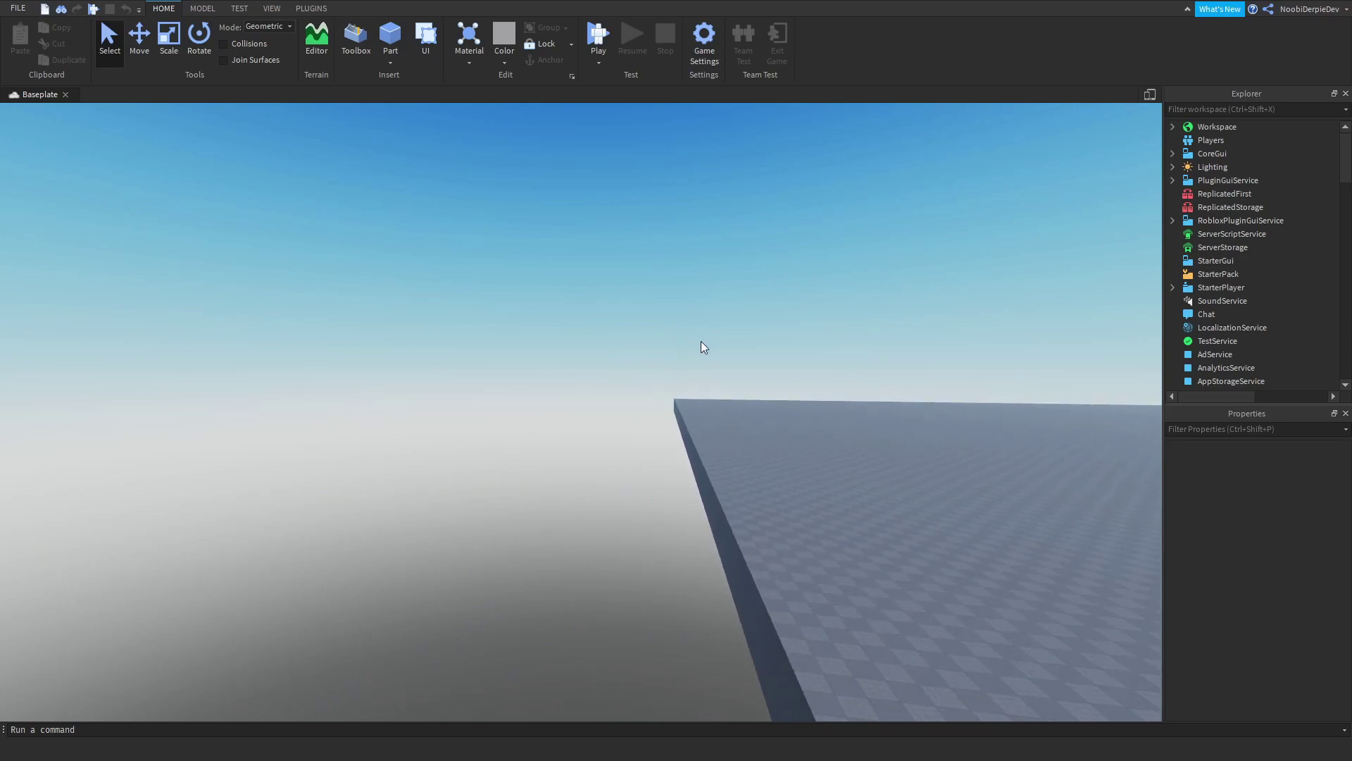
key(w)
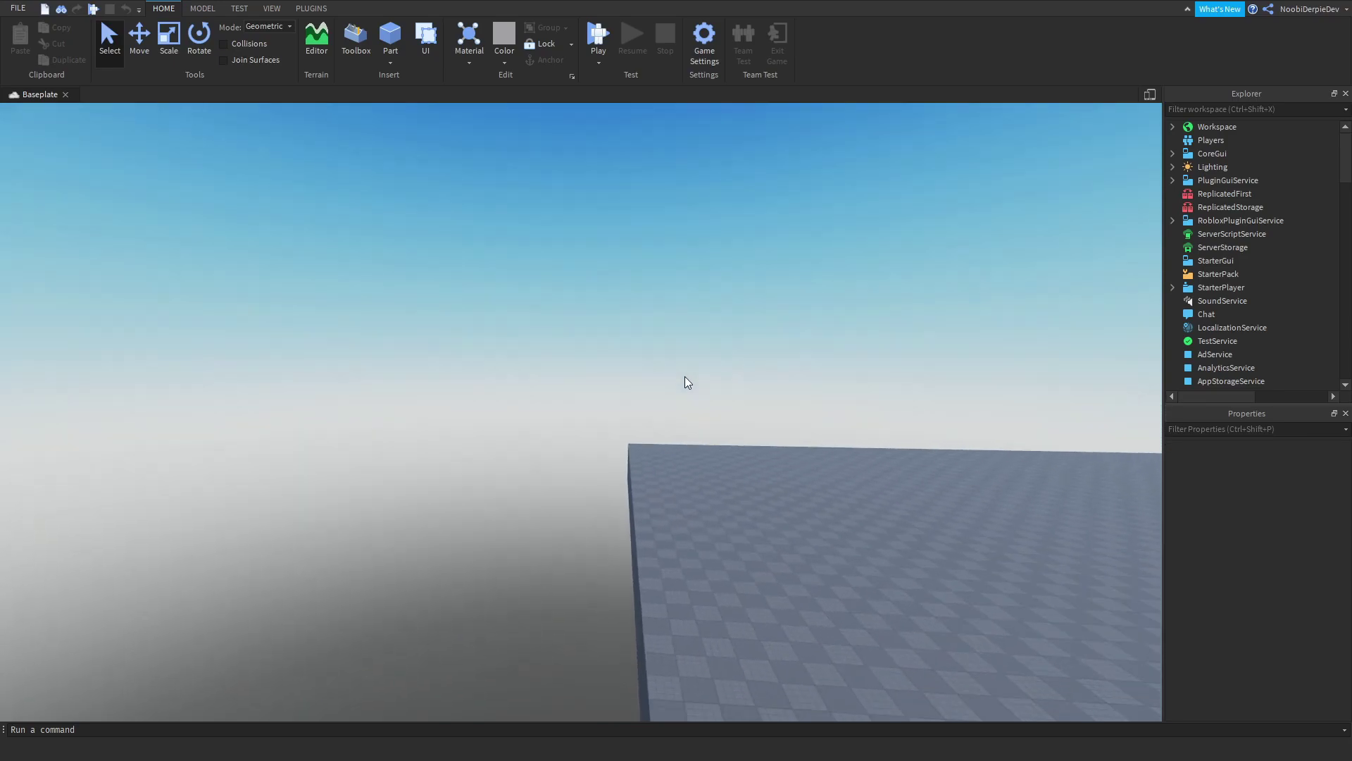
right_drag(685, 376, 780, 366)
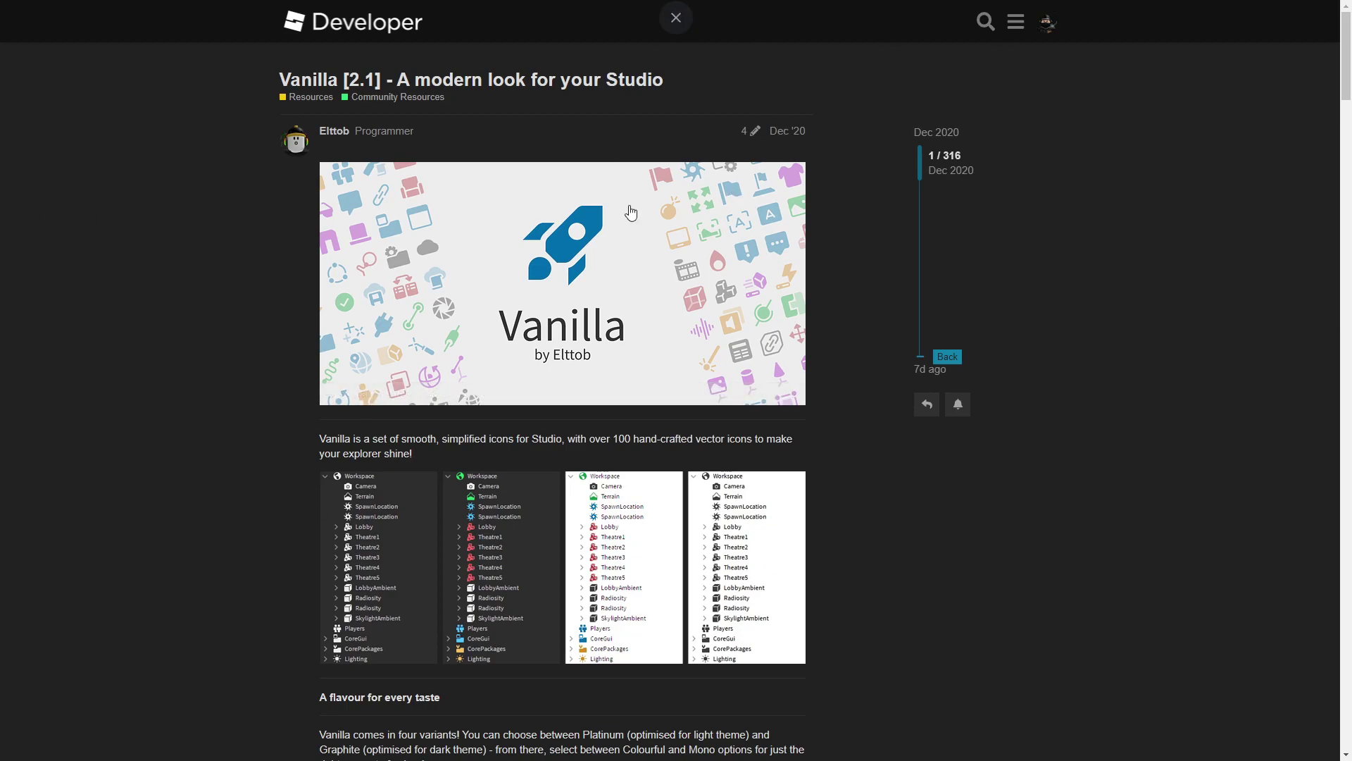
Scroll the Vanilla [2.1] post down to its Customise section linking to elttob.github.io
scroll(773, 352, down, 6)
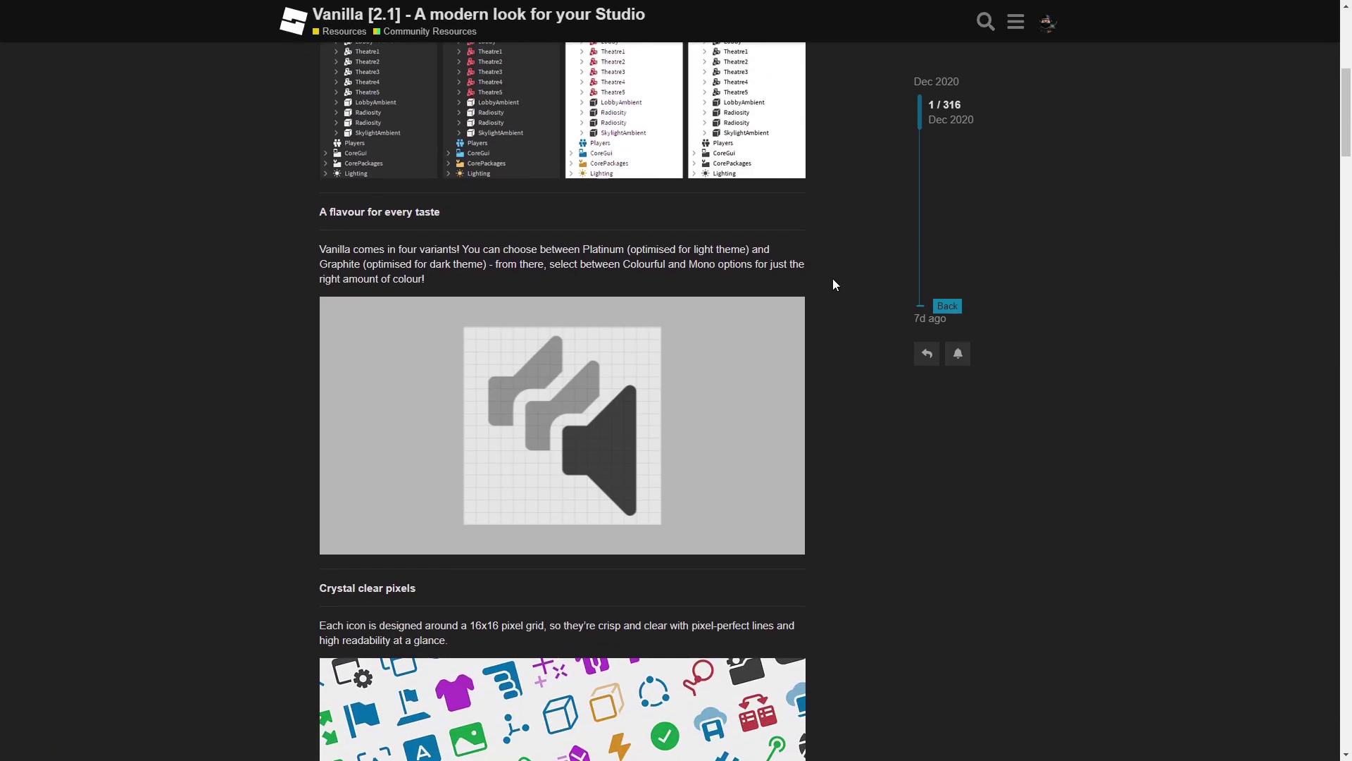
scroll(832, 281, up, 5)
scroll(451, 213, down, 2)
scroll(451, 212, down, 12)
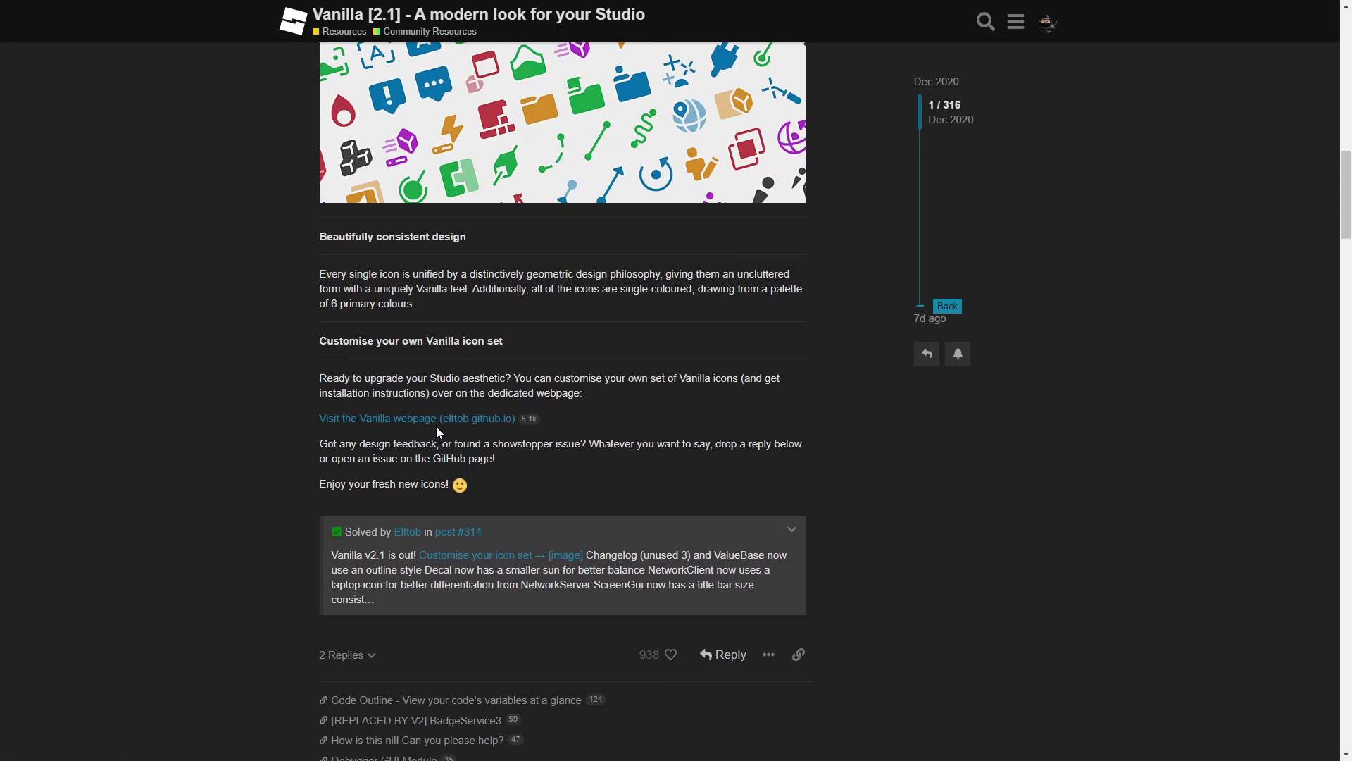
scroll(316, 281, up, 12)
scroll(229, 289, up, 2)
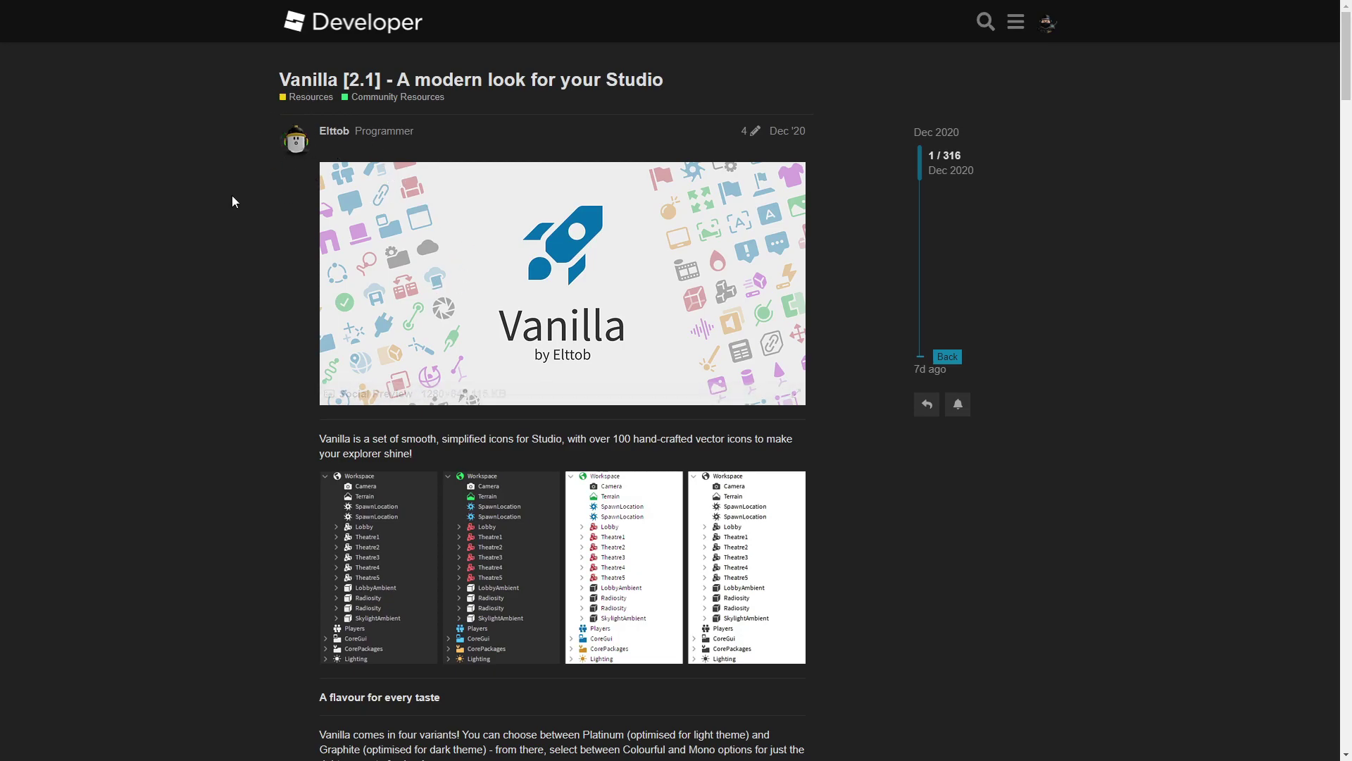
scroll(303, 215, down, 4)
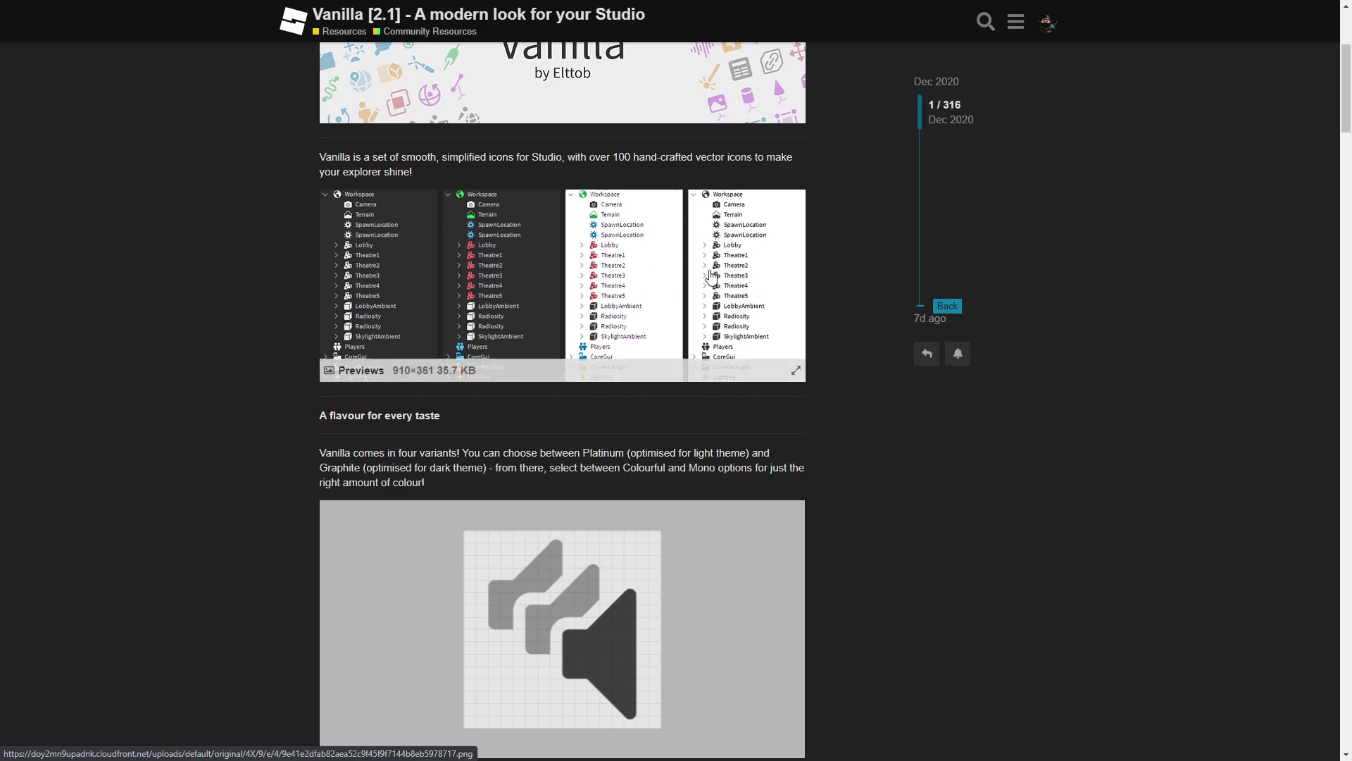
scroll(919, 366, down, 13)
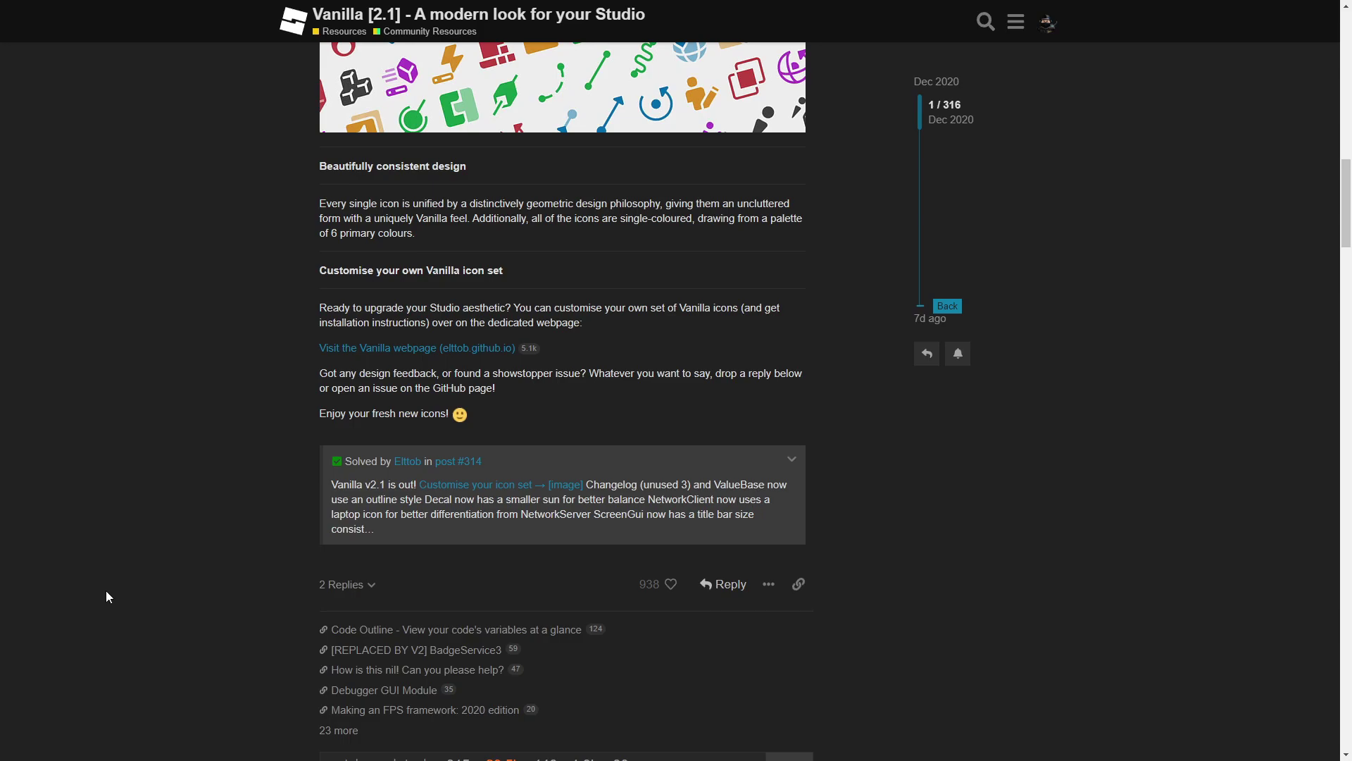
Open the Vanilla webpage, preview Platinum and Mono, then return to Graphite (dark) and Colourful
click(444, 348)
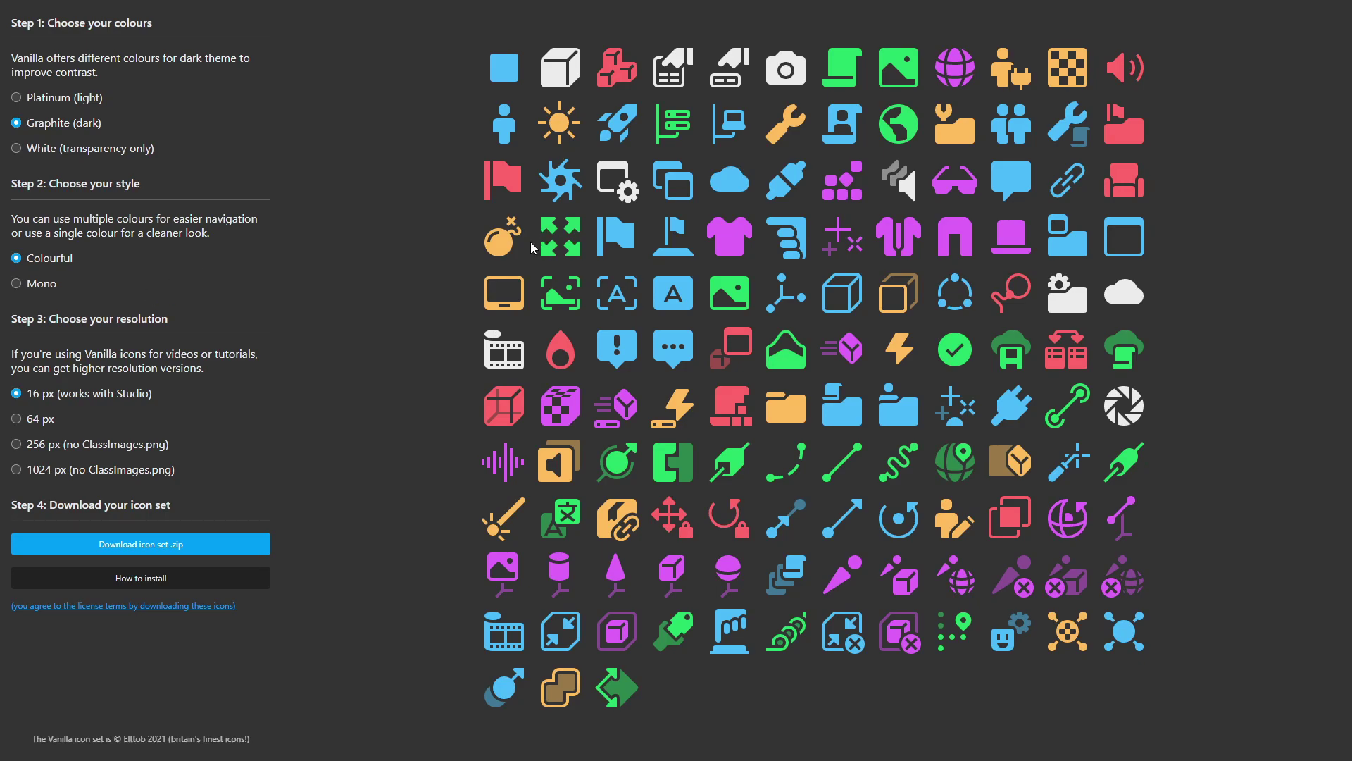
click(80, 104)
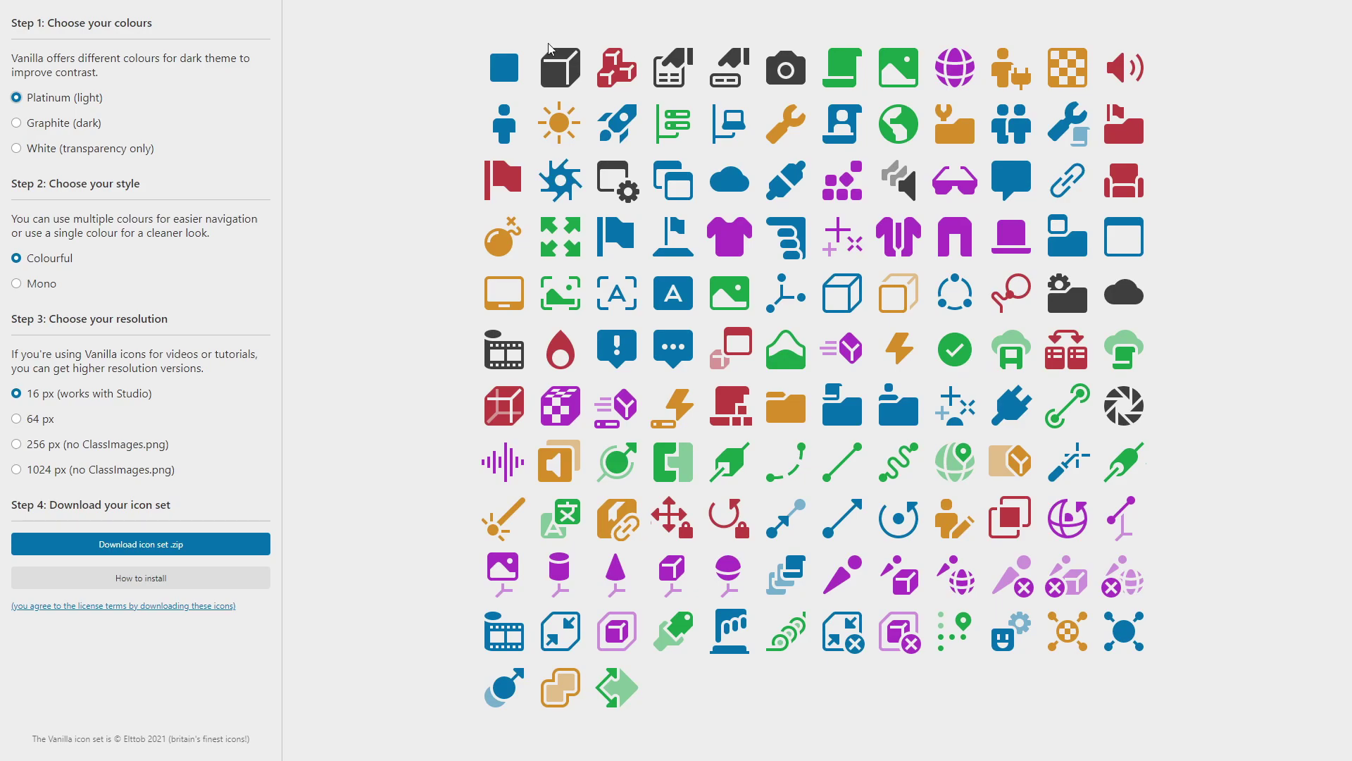
click(68, 124)
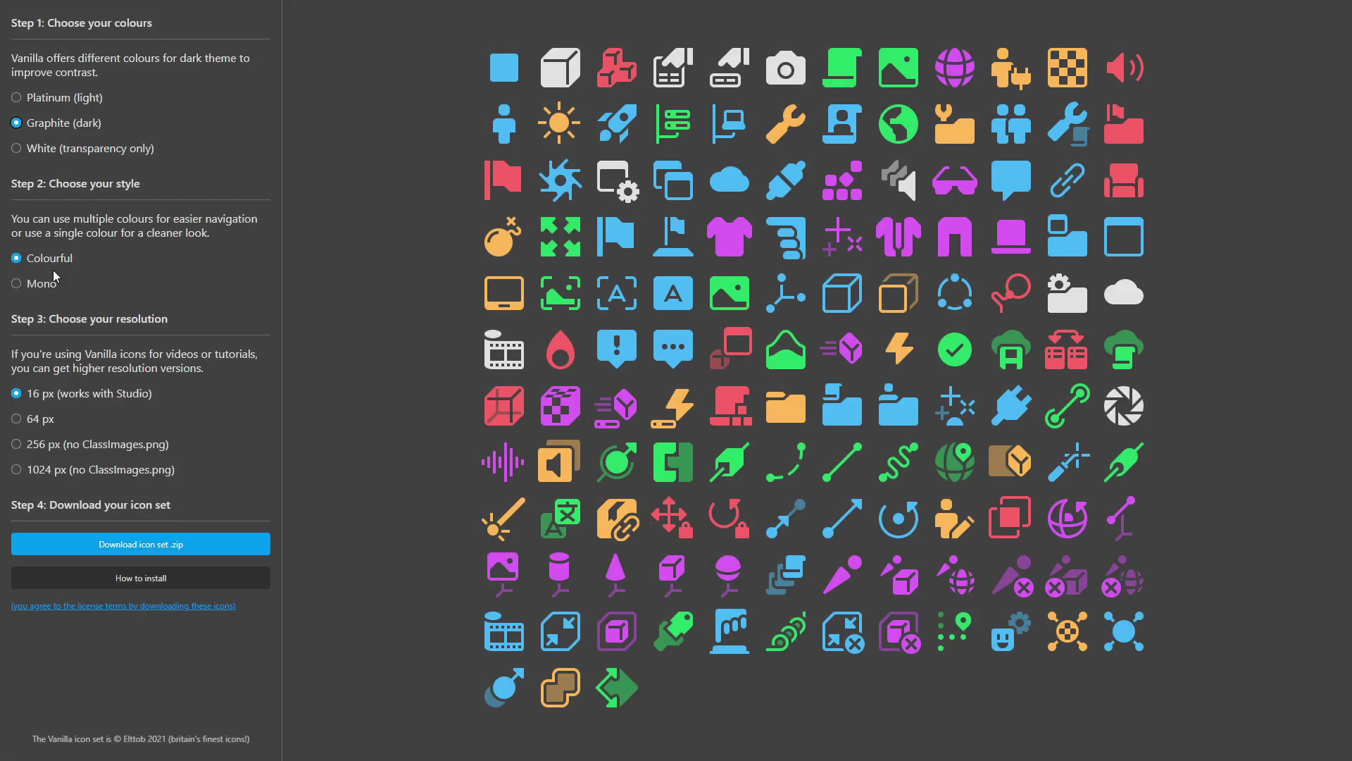
click(50, 287)
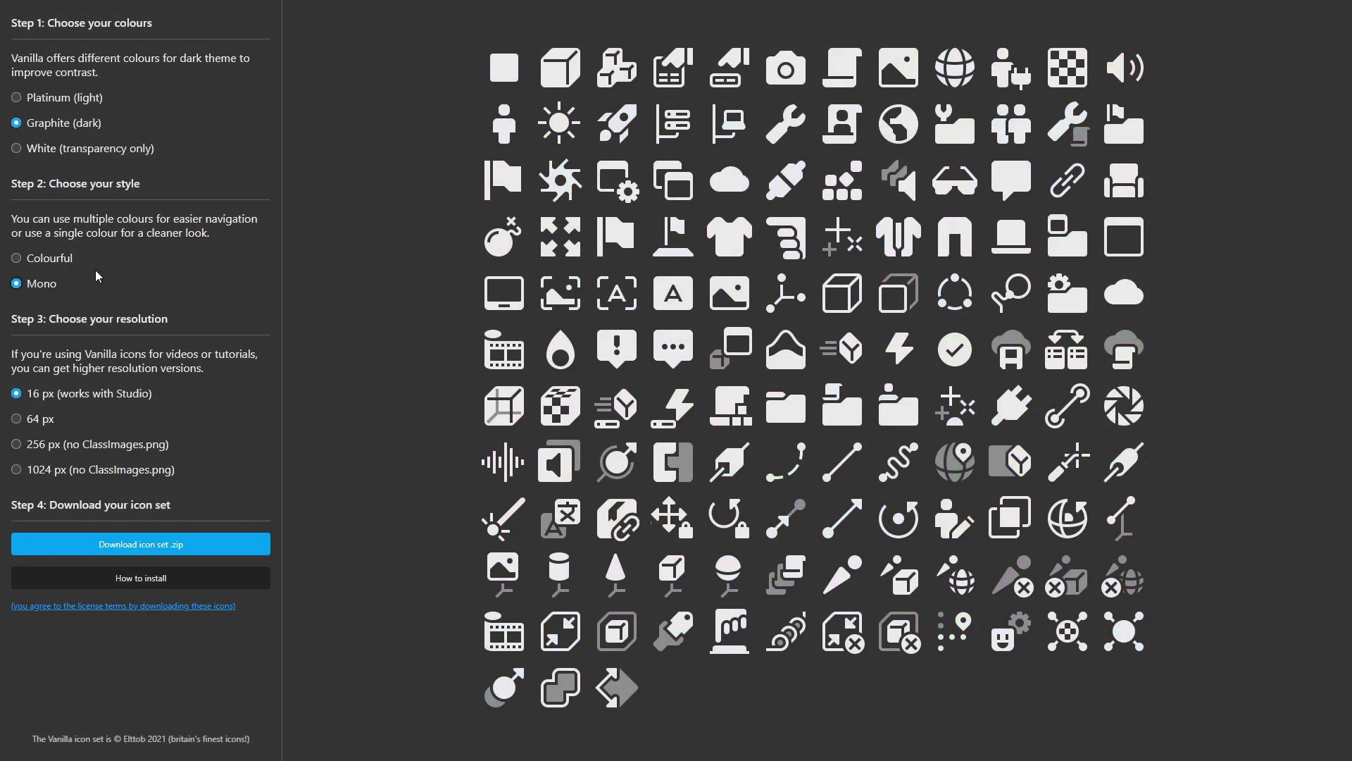
click(49, 262)
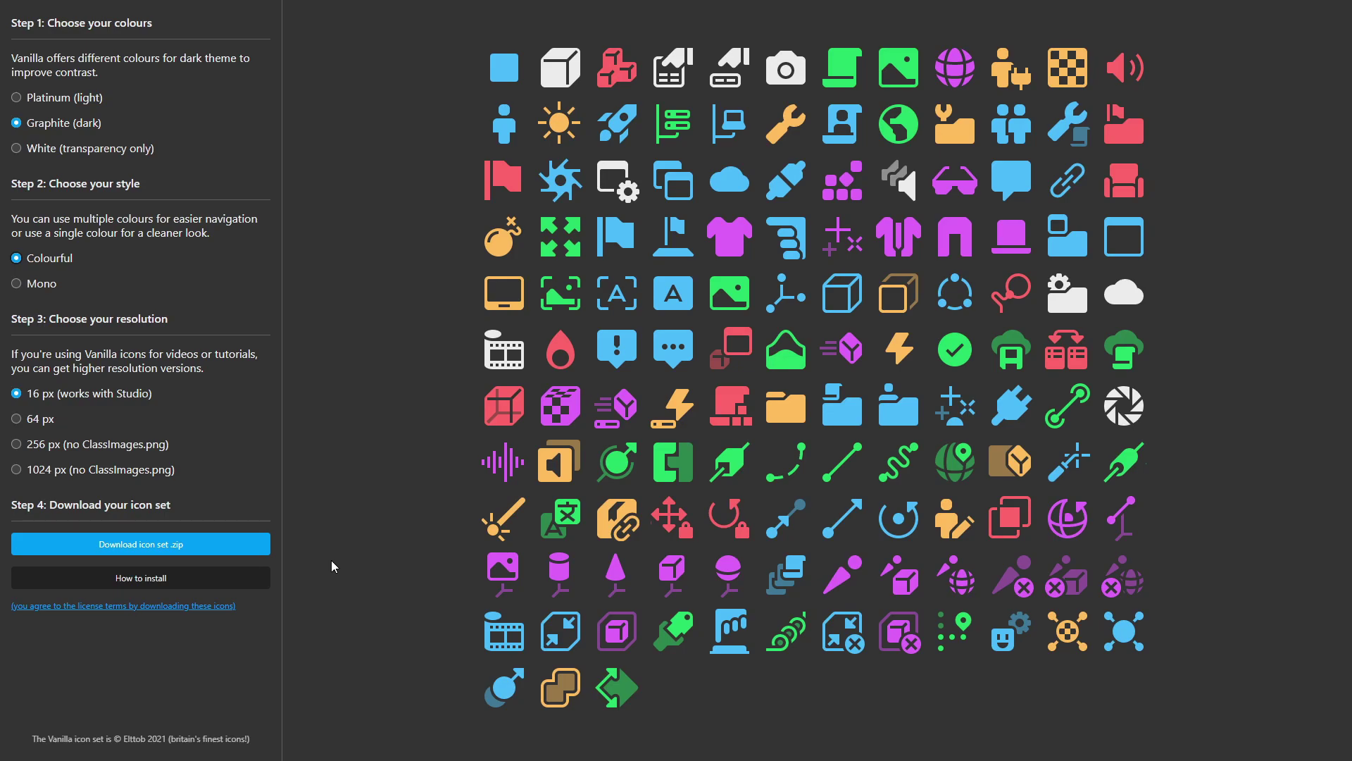
Show the How to install instructions and highlight the manual ClassImages.png installation steps
click(132, 579)
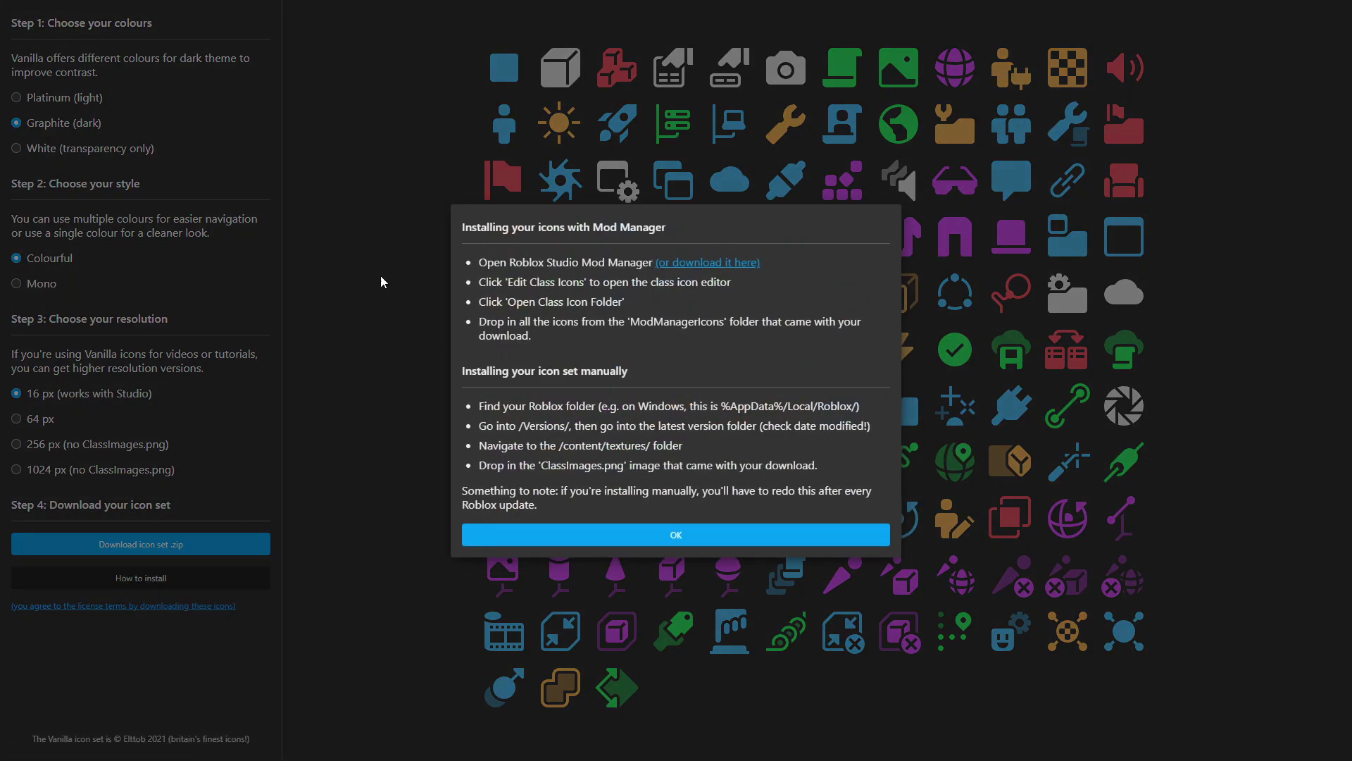
drag(452, 375, 629, 371)
drag(673, 233, 580, 231)
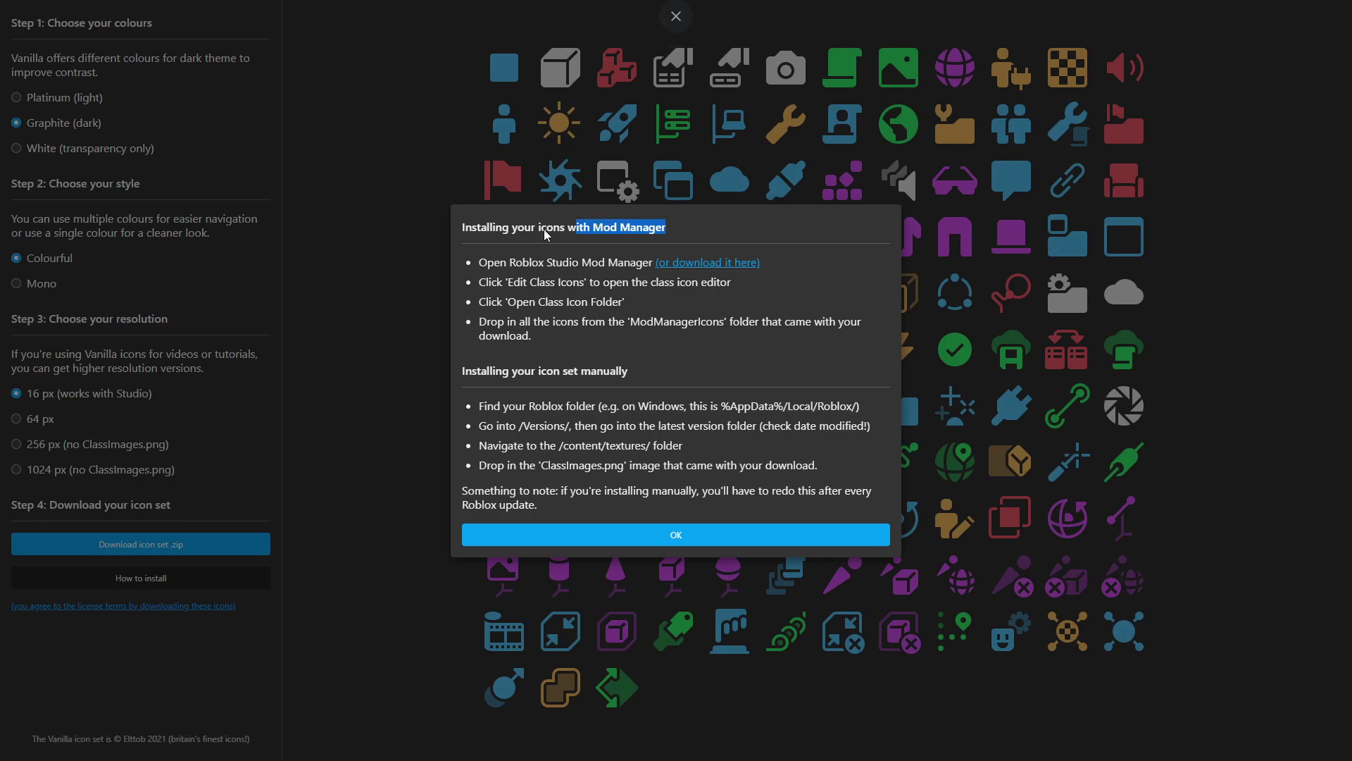
drag(492, 362, 627, 371)
click(630, 404)
drag(558, 426, 733, 451)
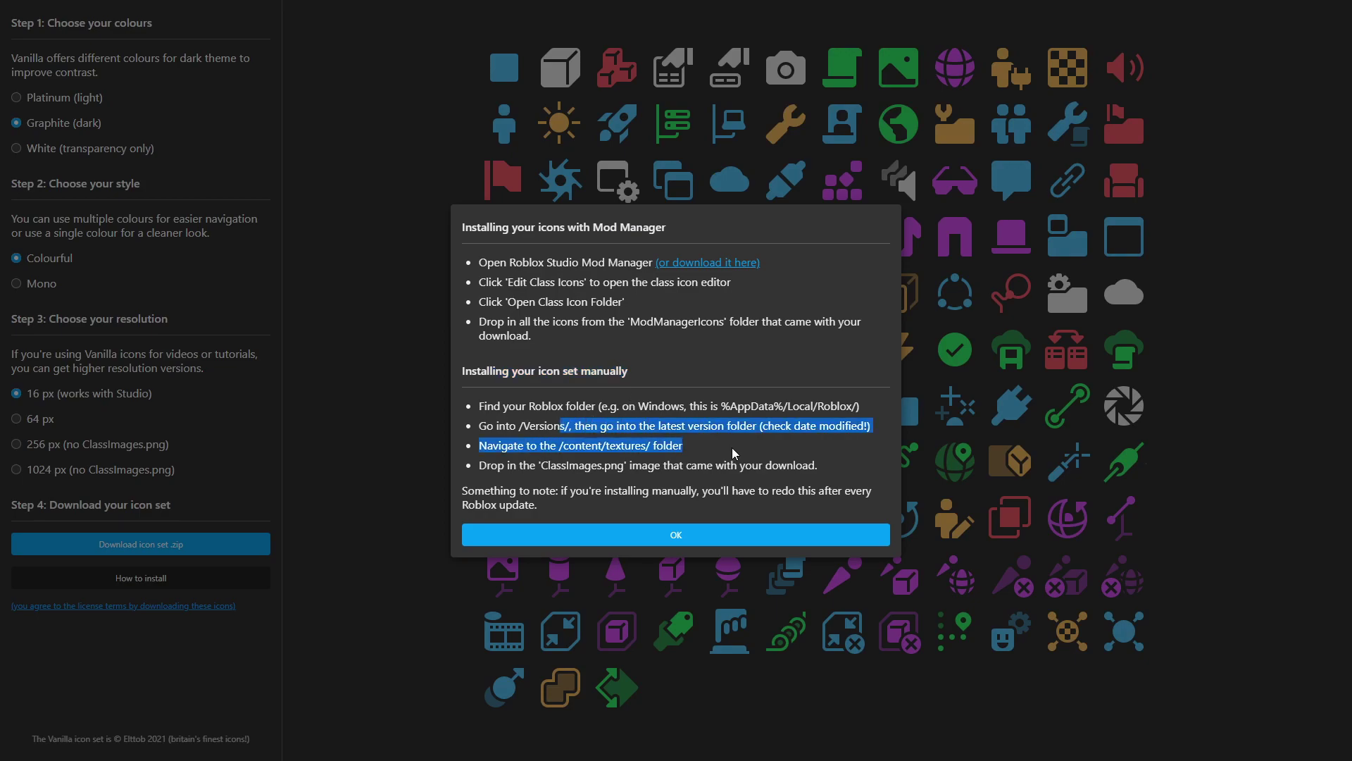
click(698, 448)
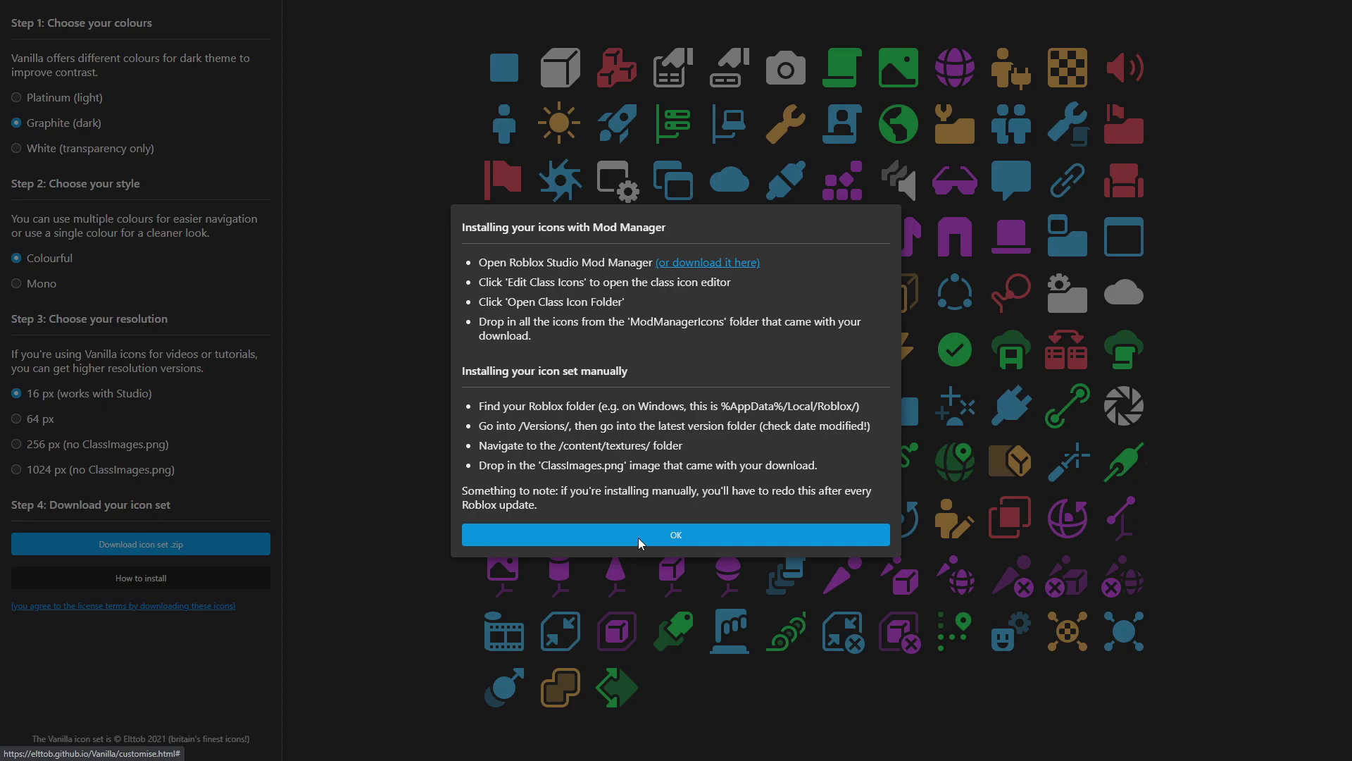
Download VanillaIcons.zip, ignoring the donation prompt, and dismiss the install and download notices
click(632, 536)
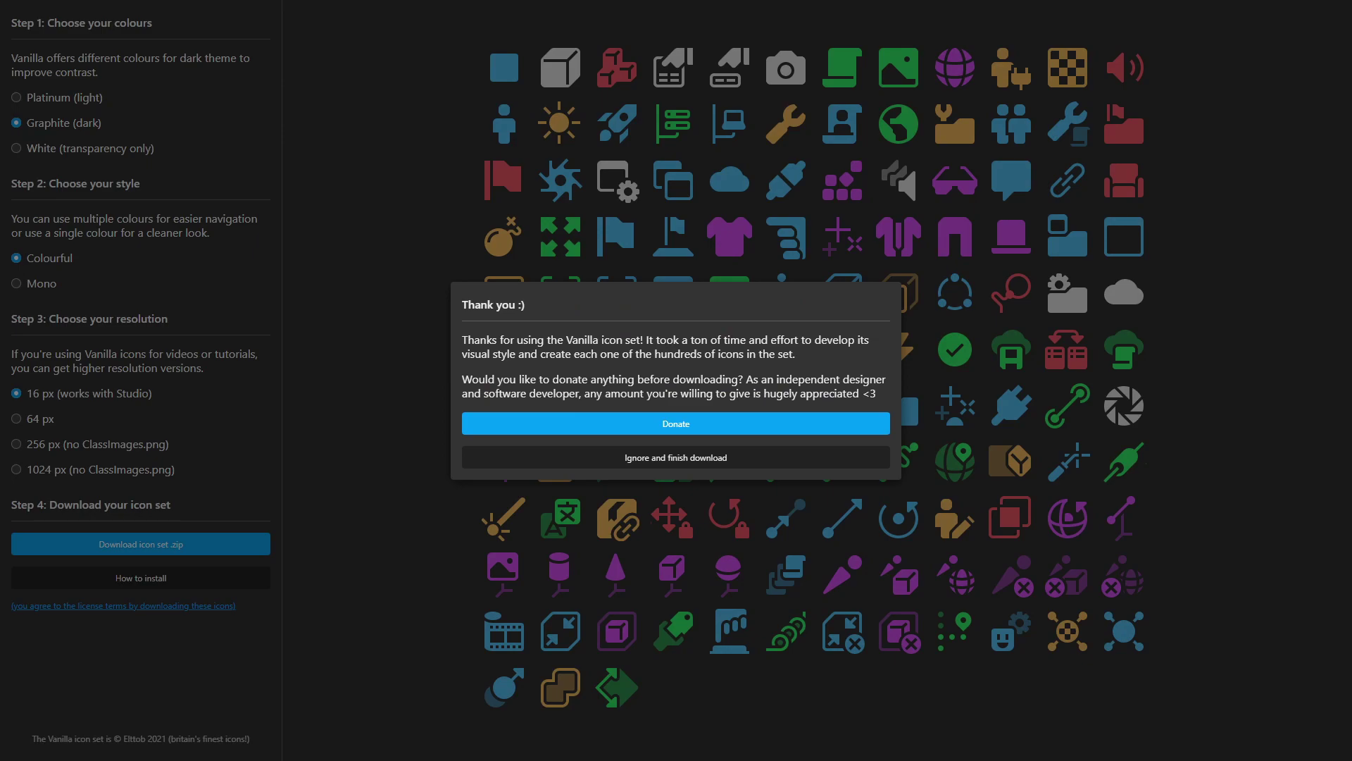
click(677, 457)
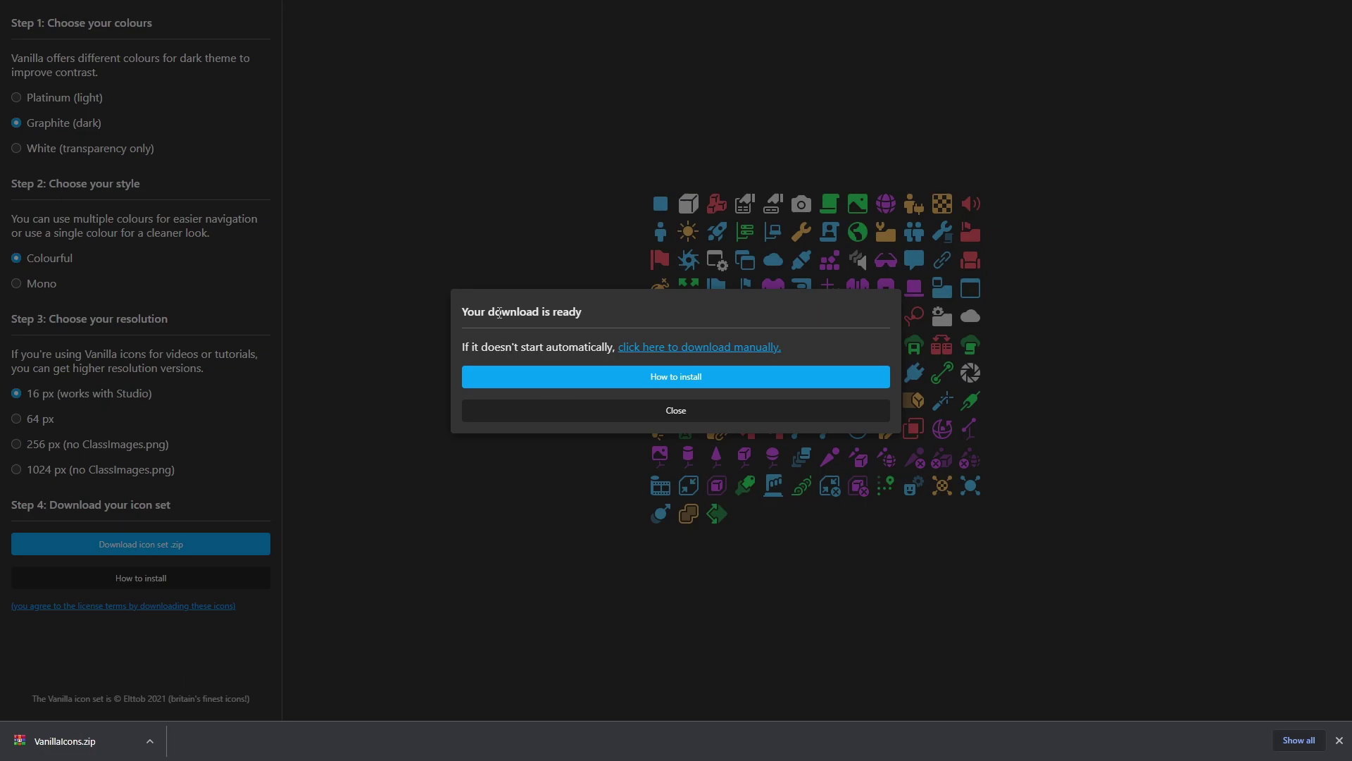
drag(515, 312, 585, 313)
click(679, 411)
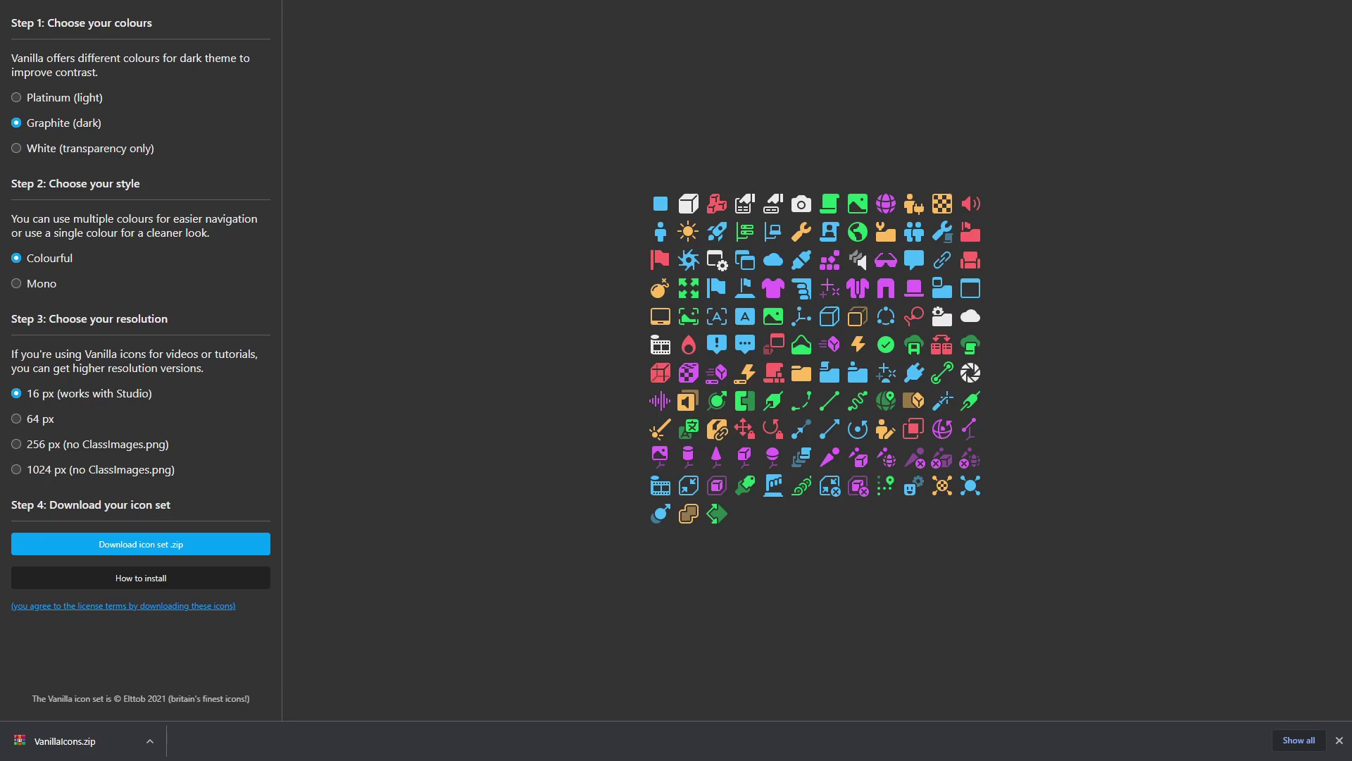
Open VanillaIcons.zip in WinRAR and view the ClassImages.png preview
click(64, 740)
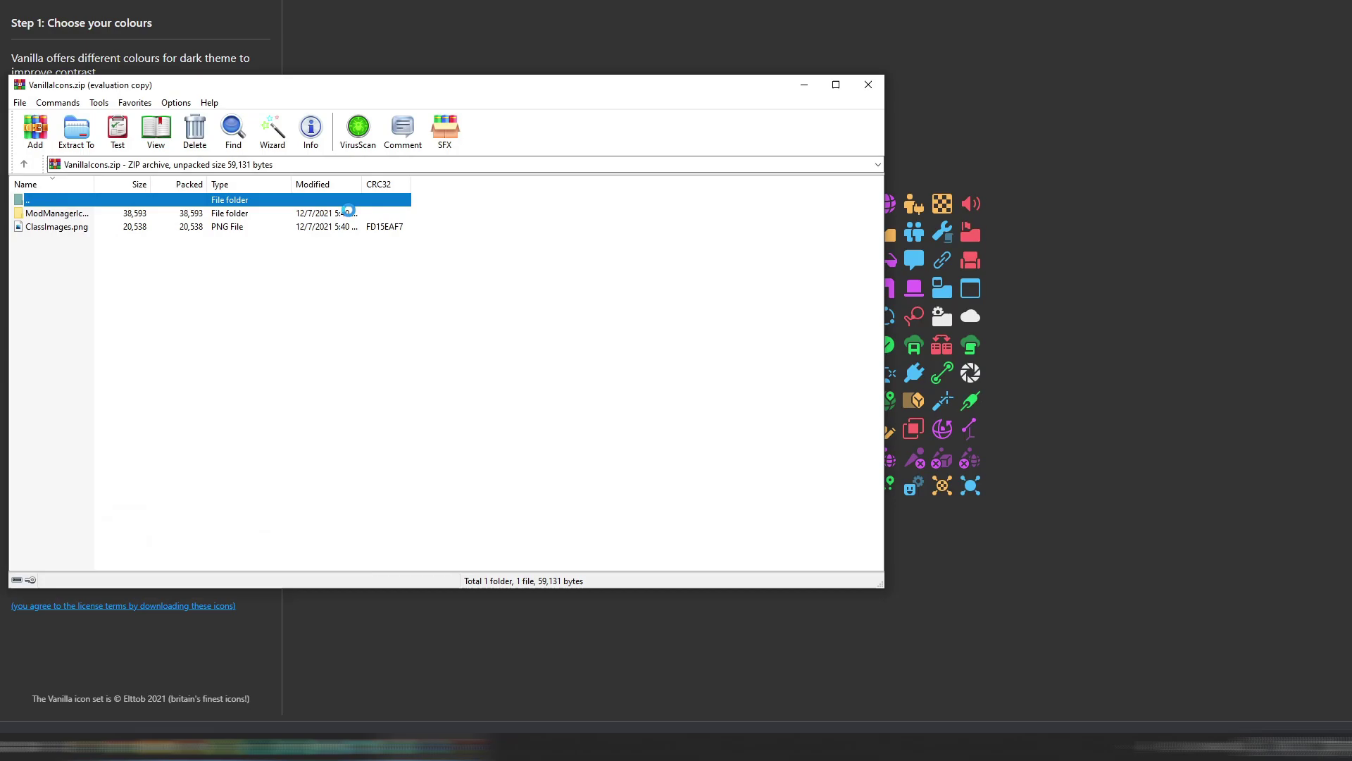
click(565, 276)
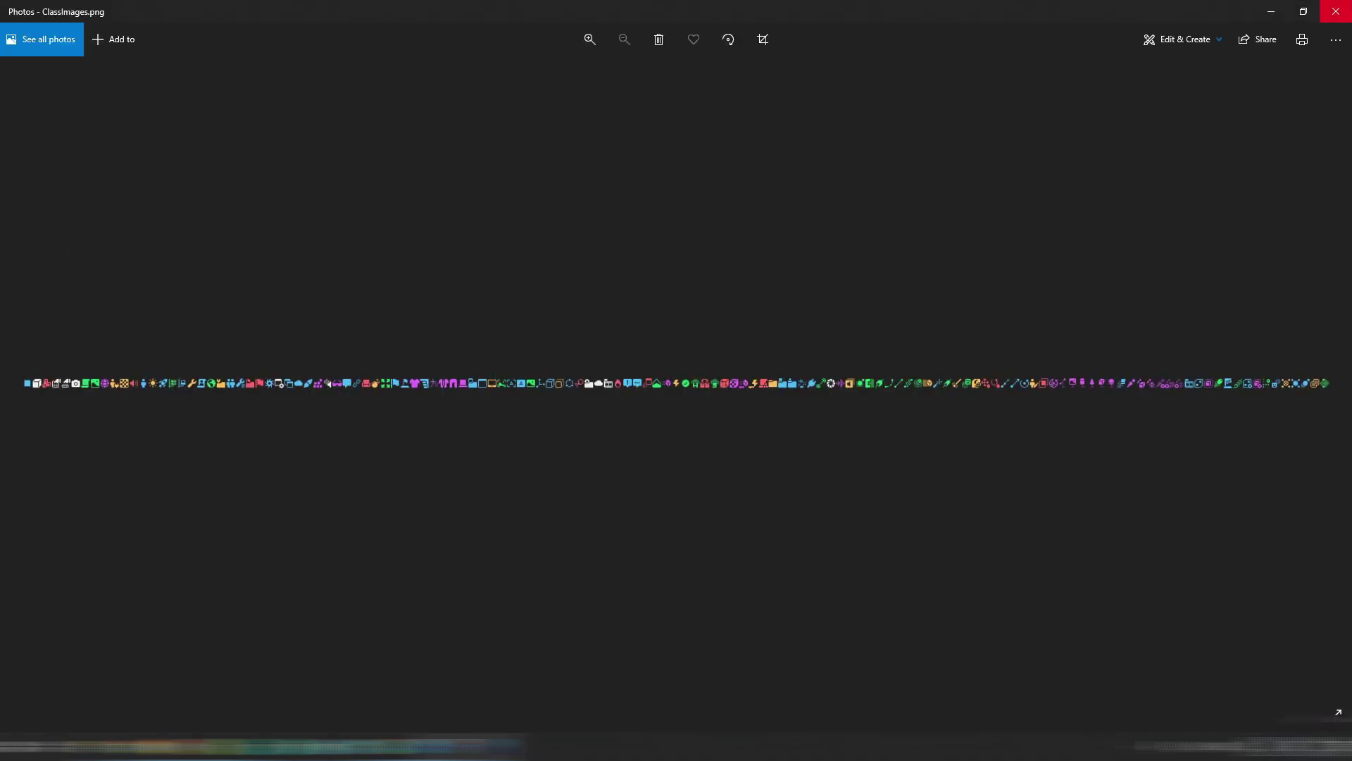
click(1335, 12)
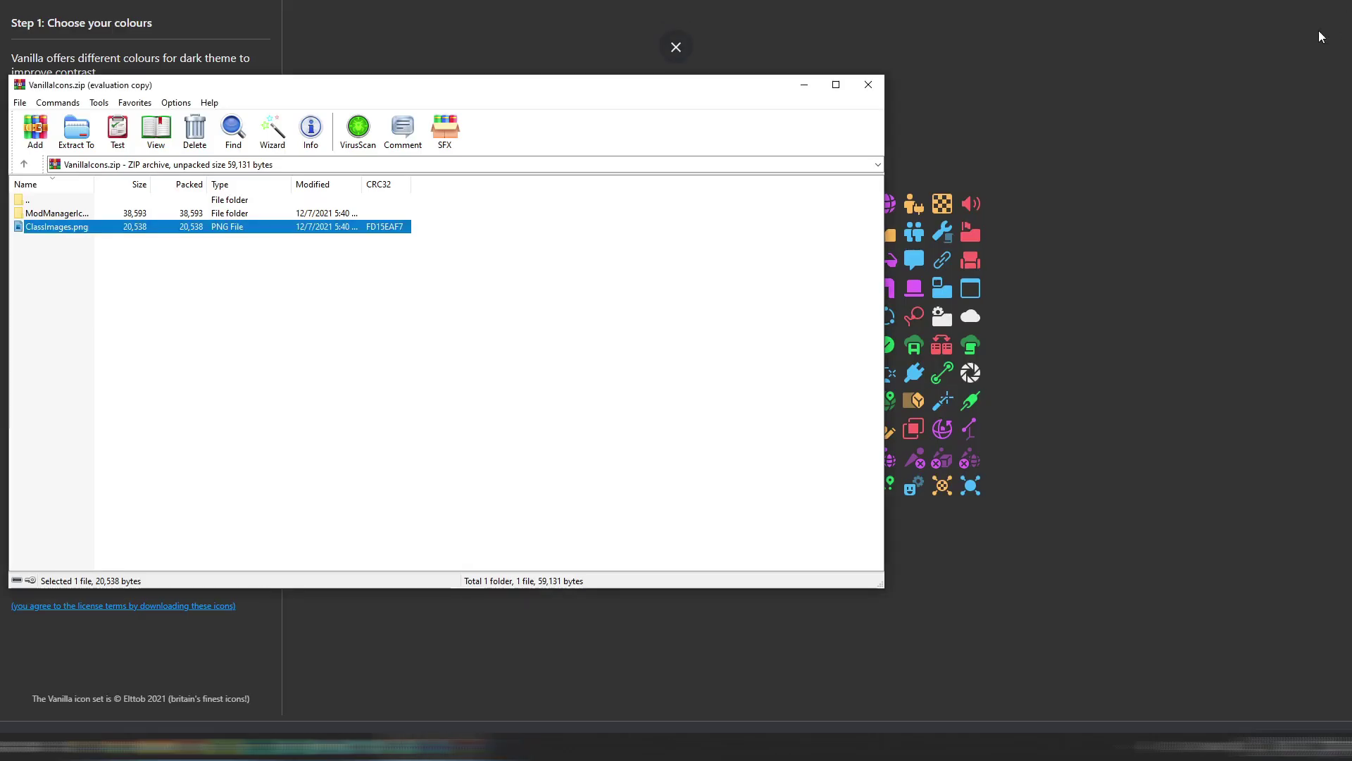
Copy ClassImages.png from the archive to the clipboard
click(251, 356)
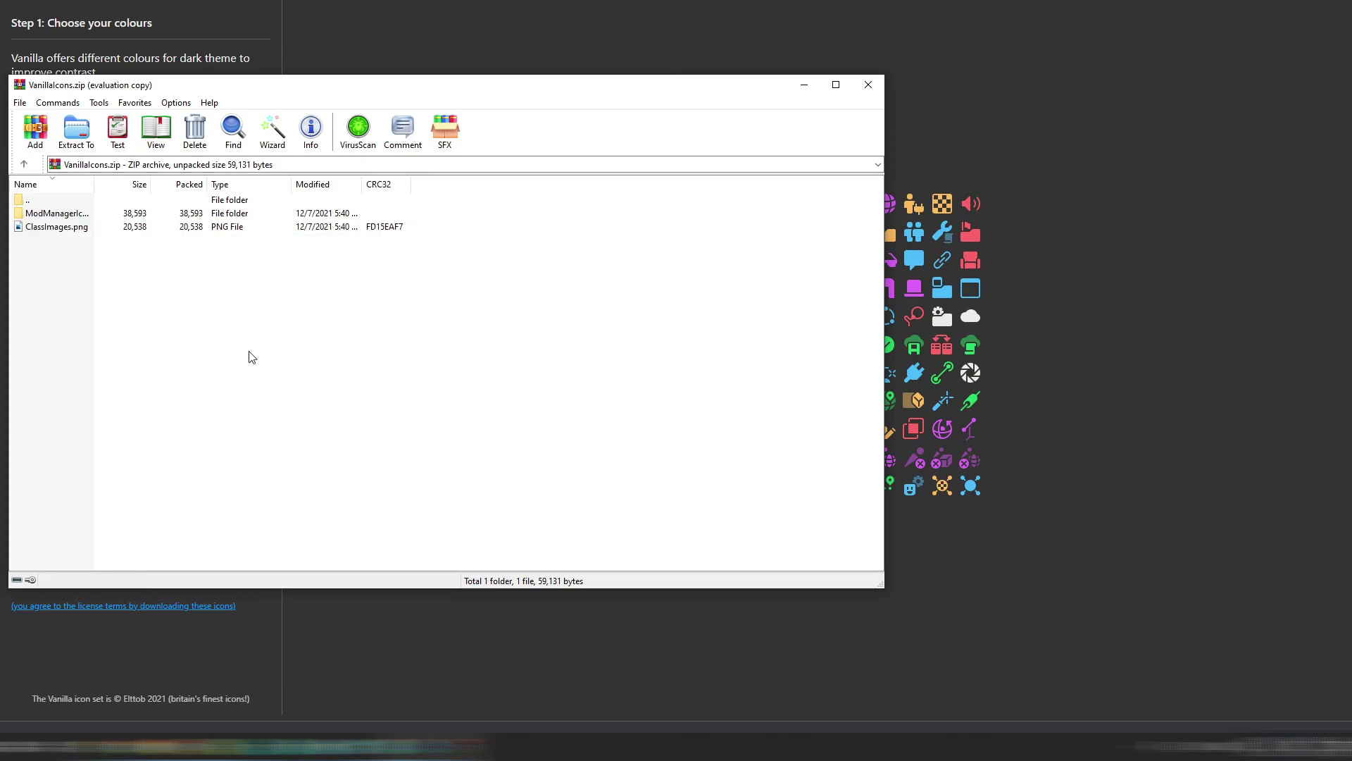
click(58, 232)
right_click(74, 229)
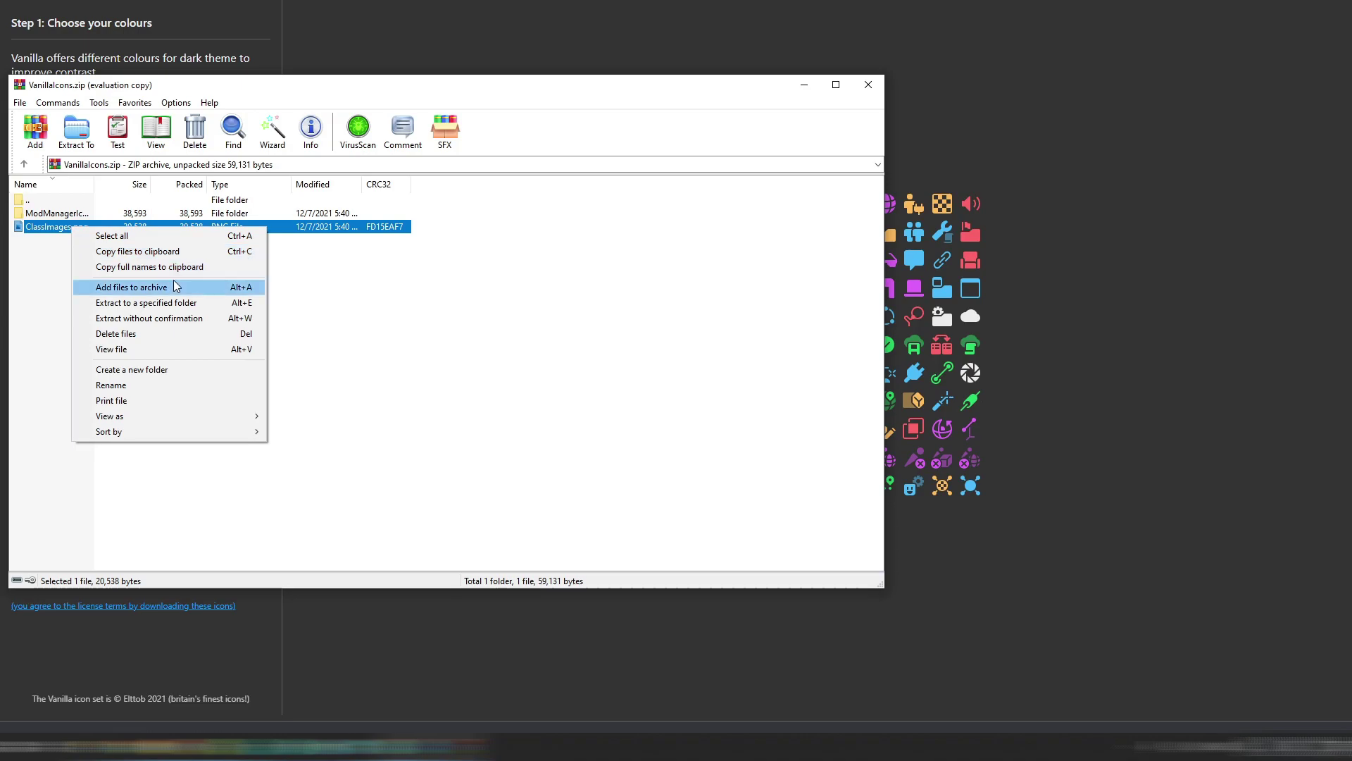
click(145, 252)
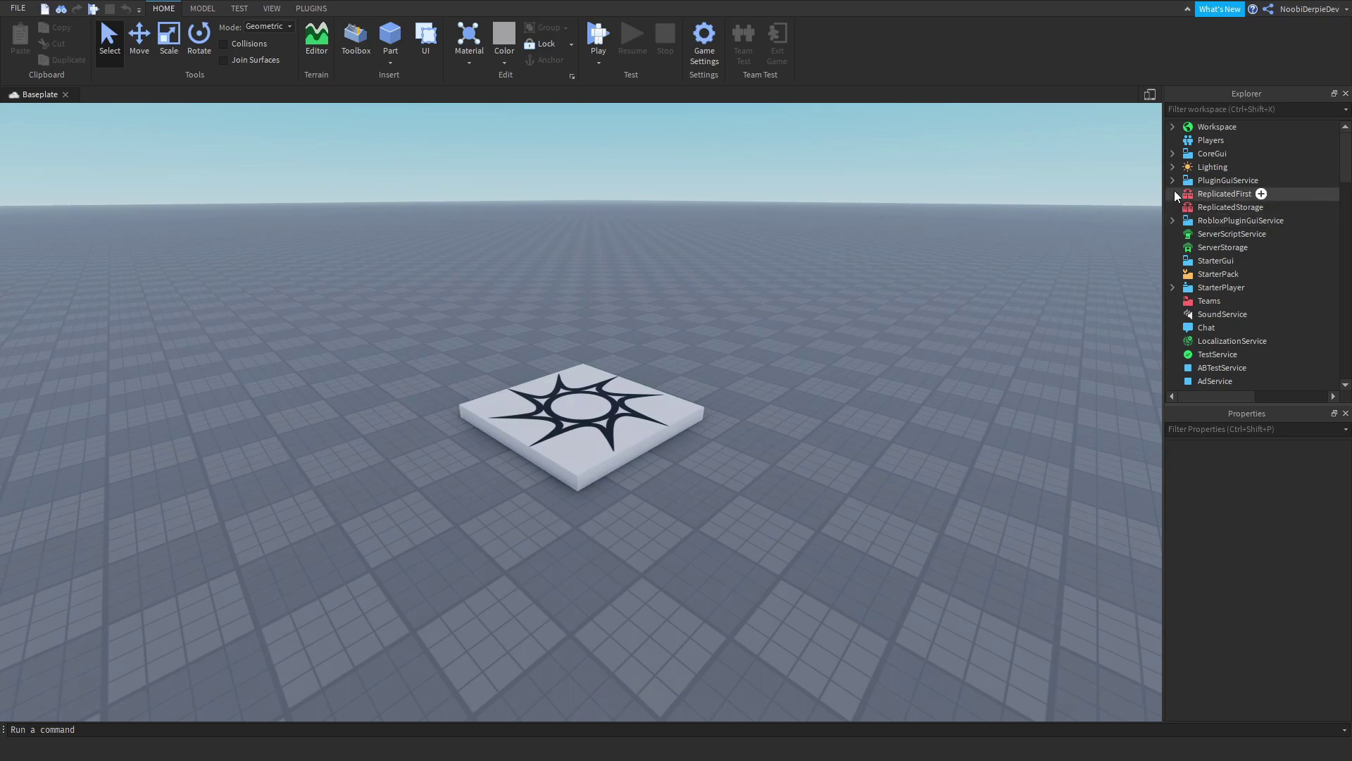
scroll(1189, 164, down, 15)
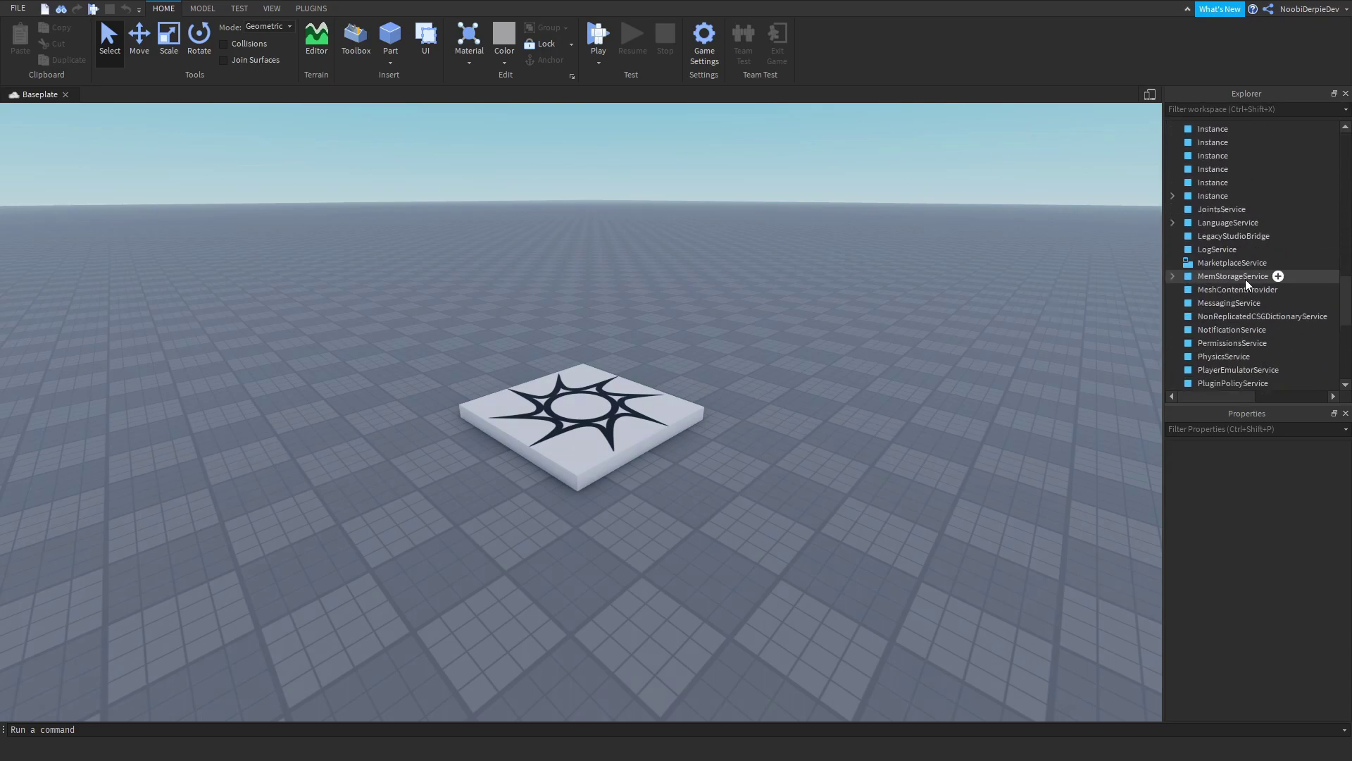
scroll(1261, 278, up, 8)
drag(1337, 224, 1337, 197)
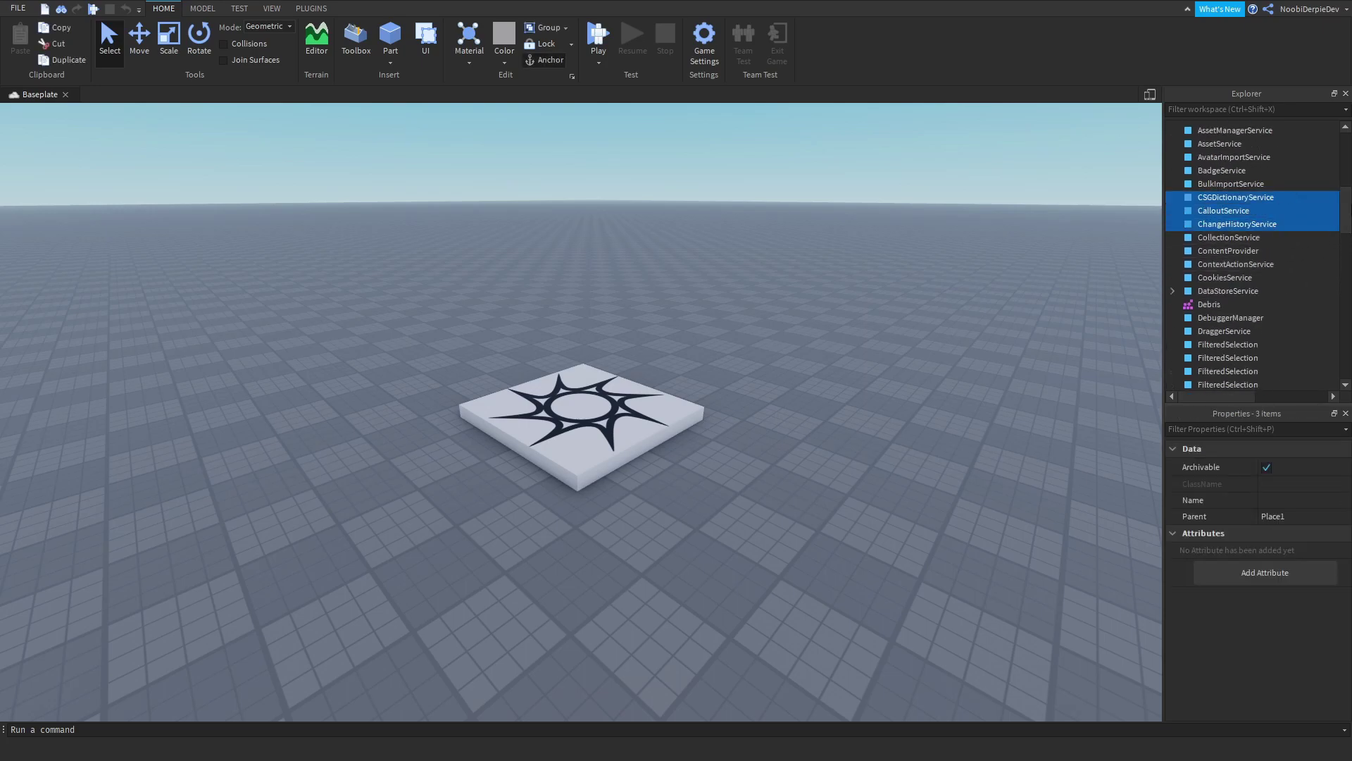
click(1259, 211)
scroll(1258, 212, up, 7)
click(1222, 207)
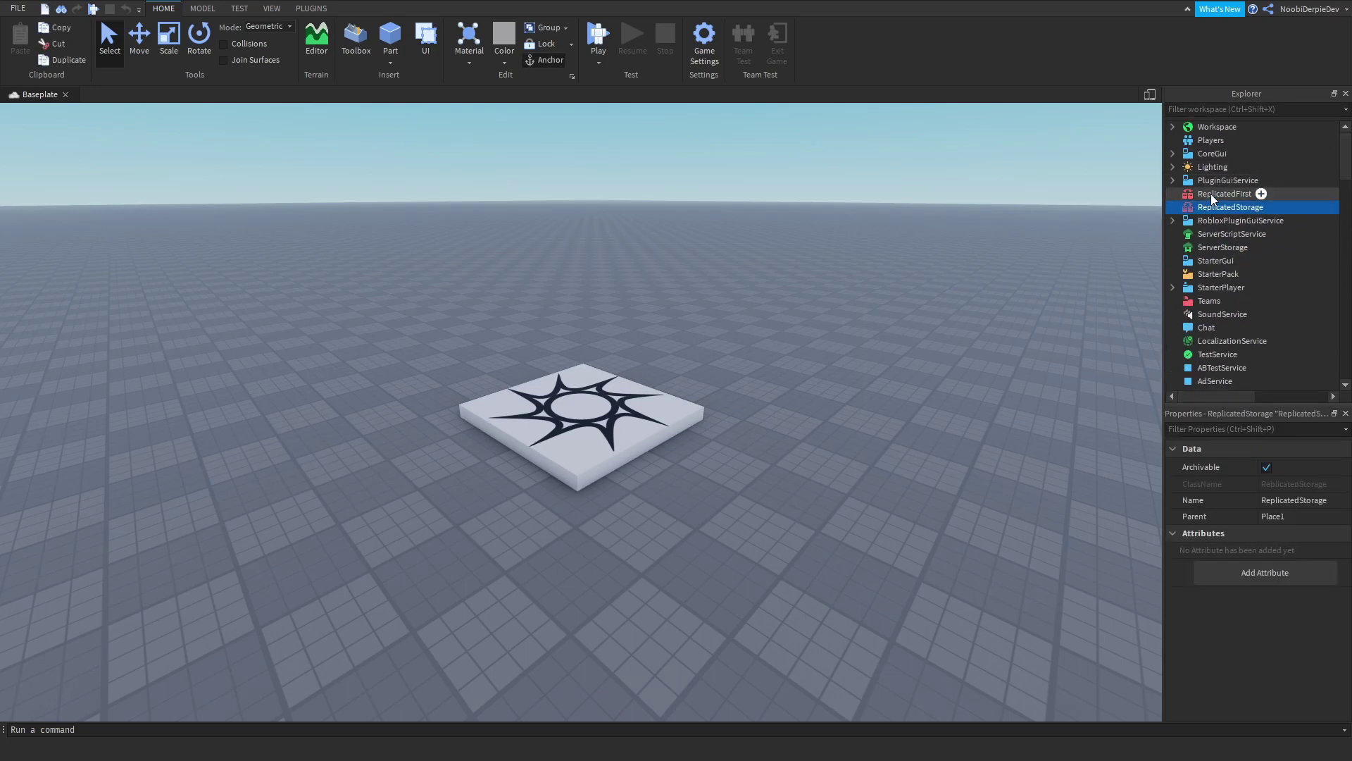
click(1273, 207)
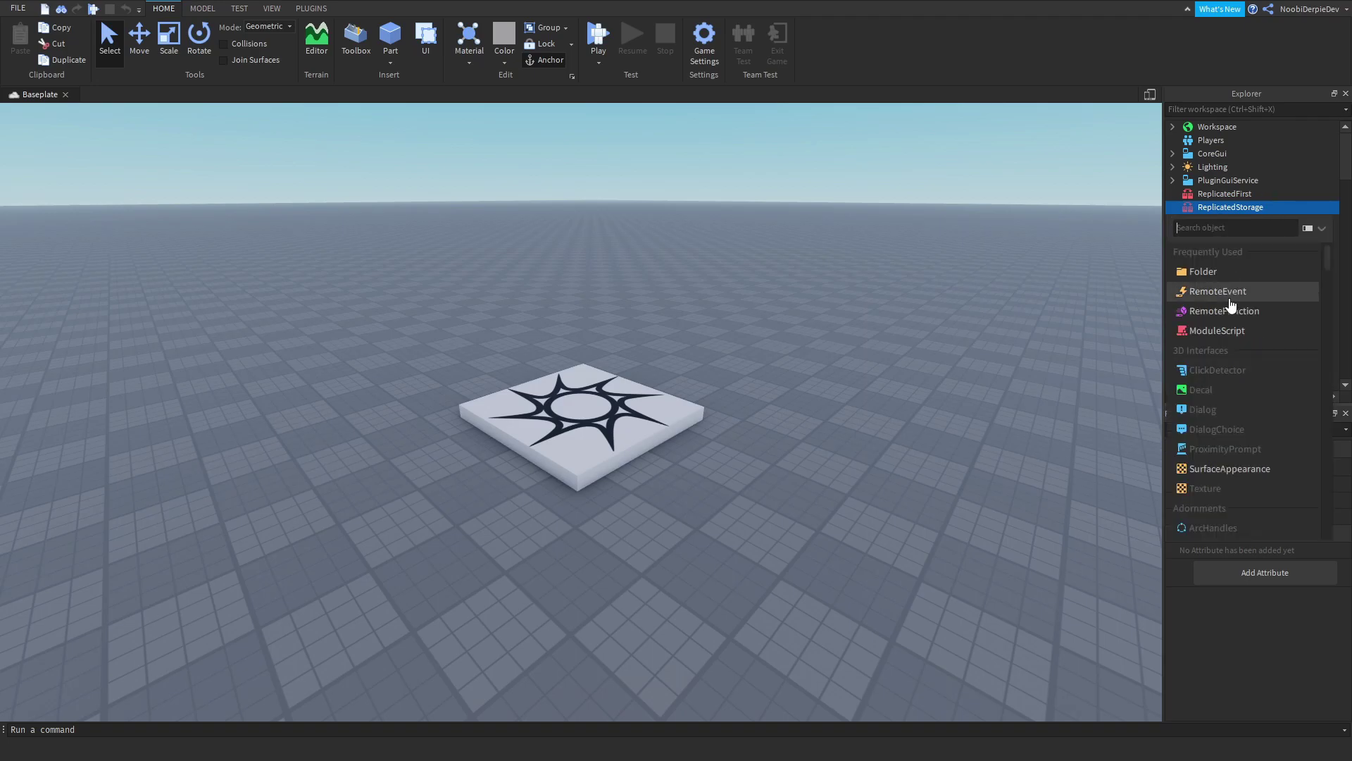
scroll(1240, 331, down, 5)
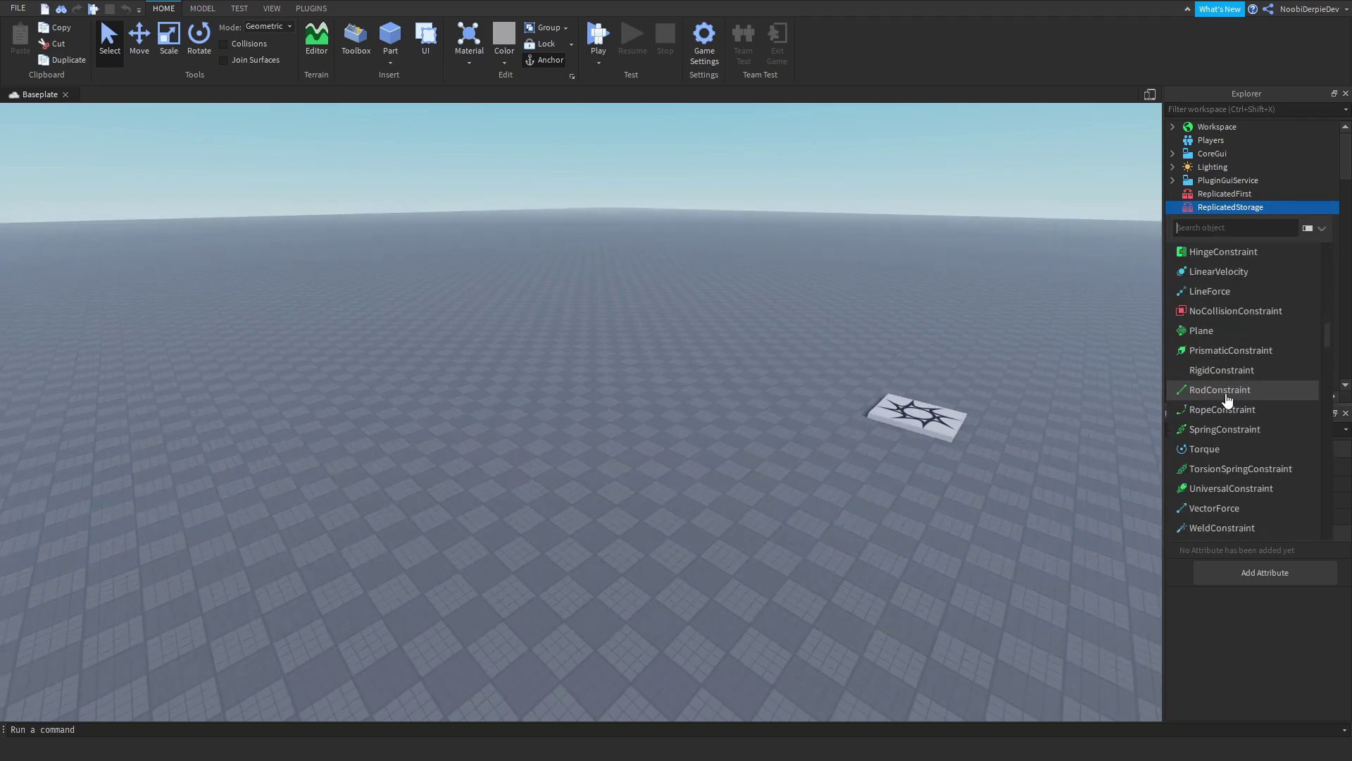
scroll(1225, 395, down, 10)
scroll(1227, 417, down, 10)
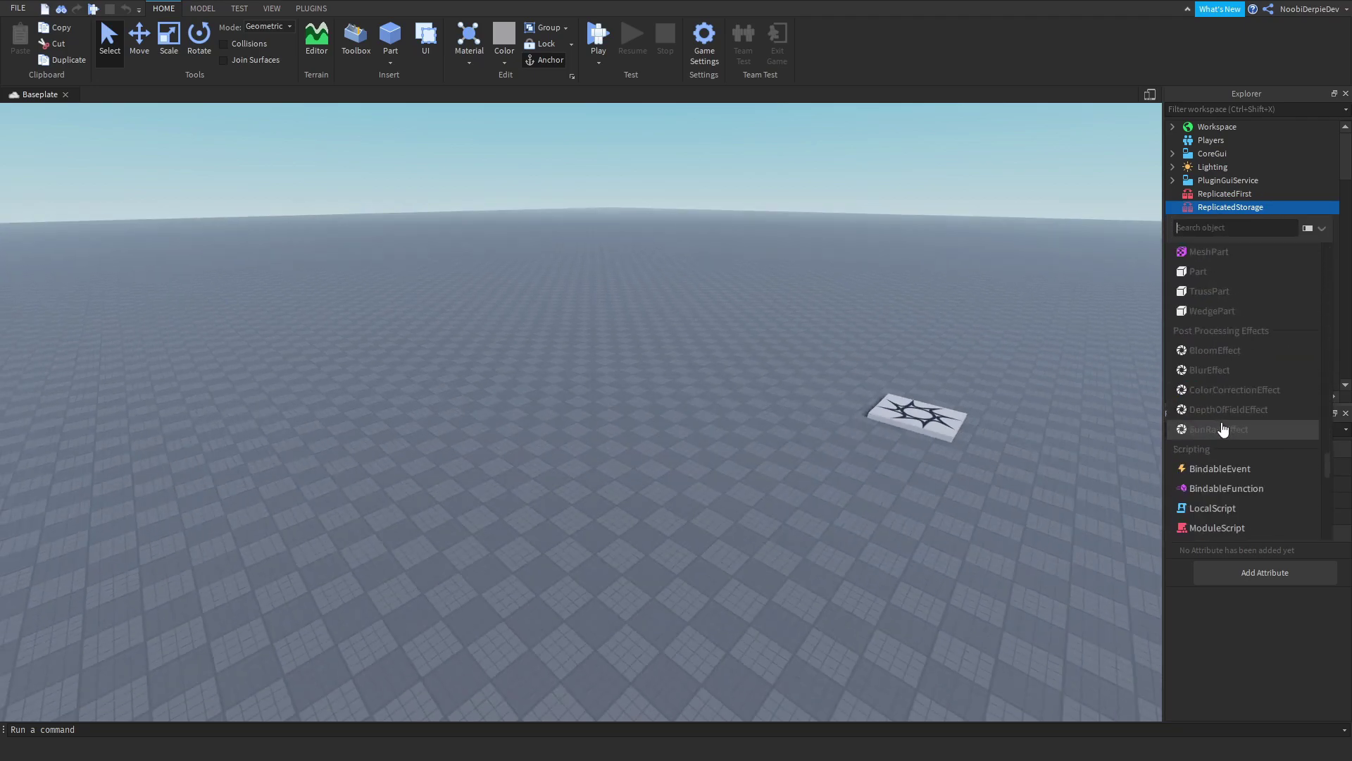
click(860, 280)
scroll(861, 280, up, 3)
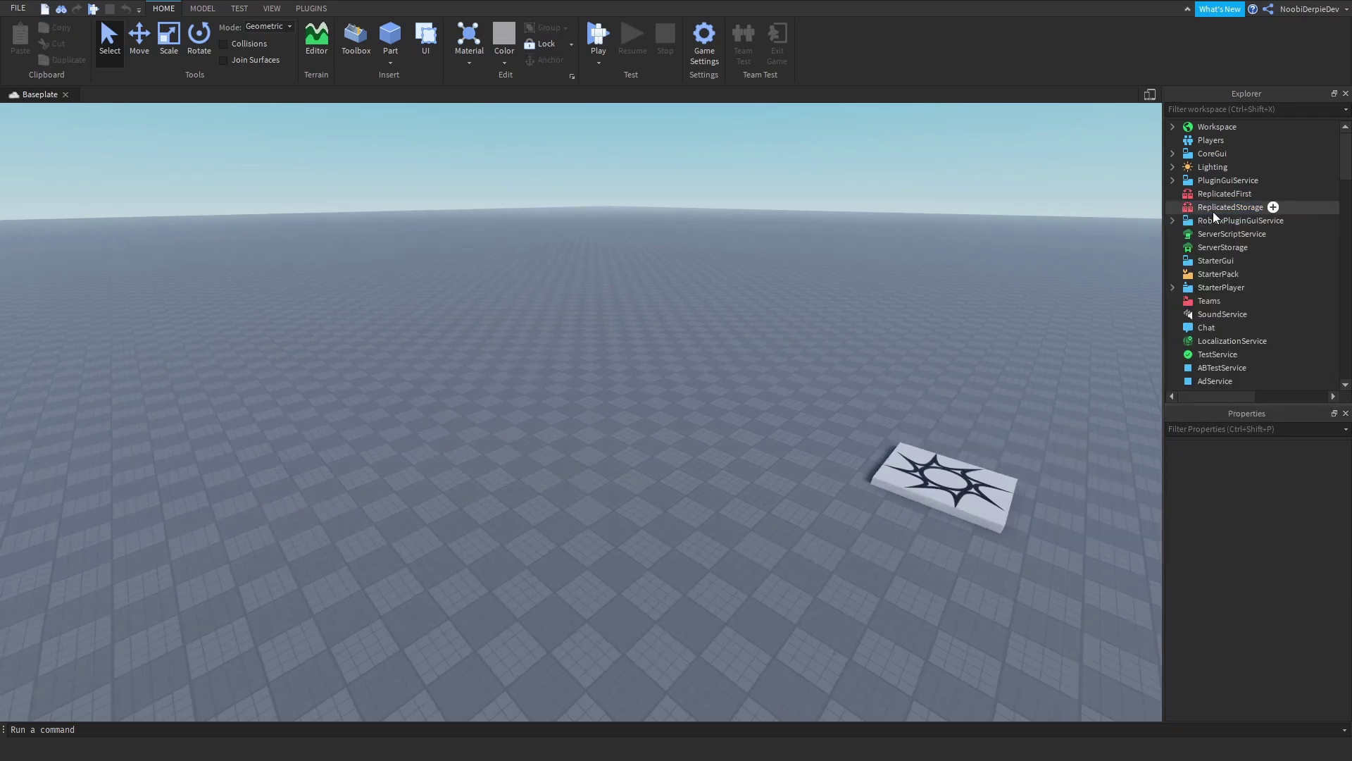
click(1185, 263)
click(808, 210)
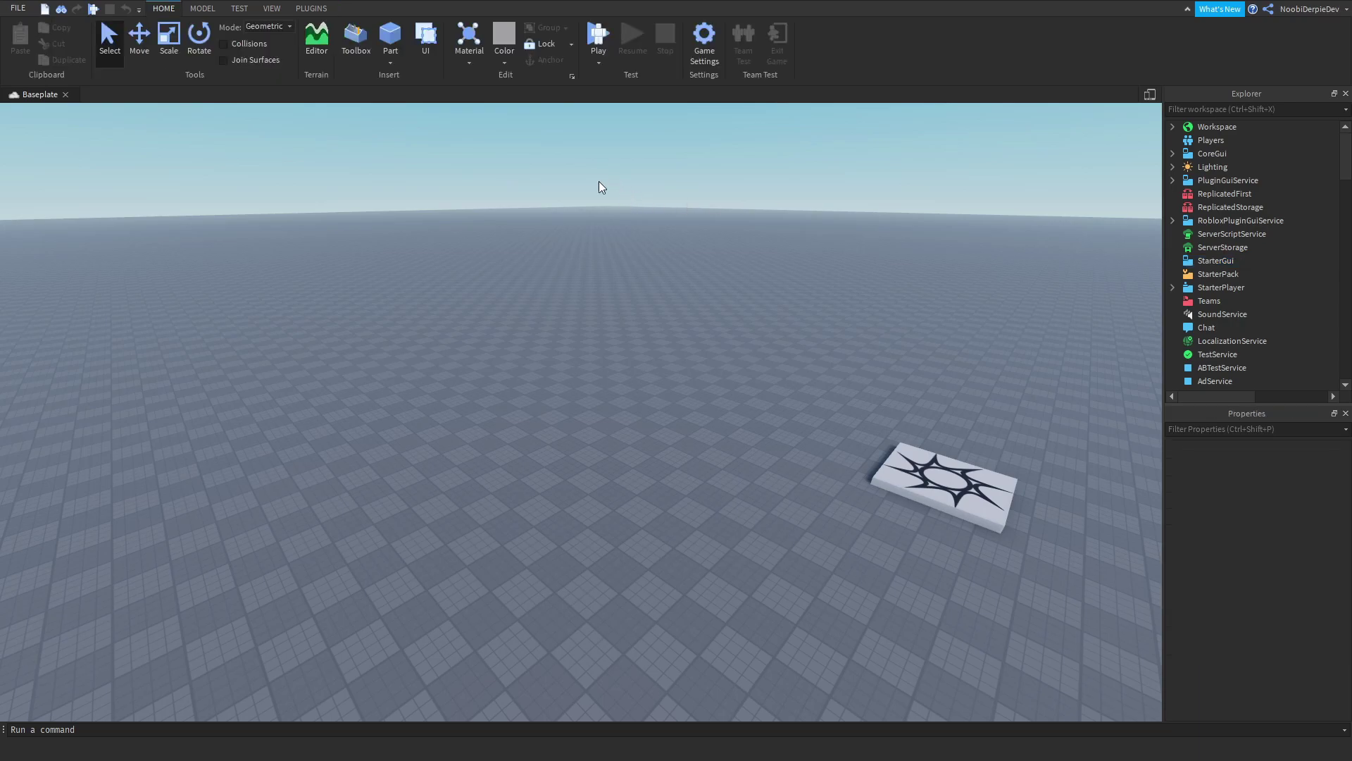